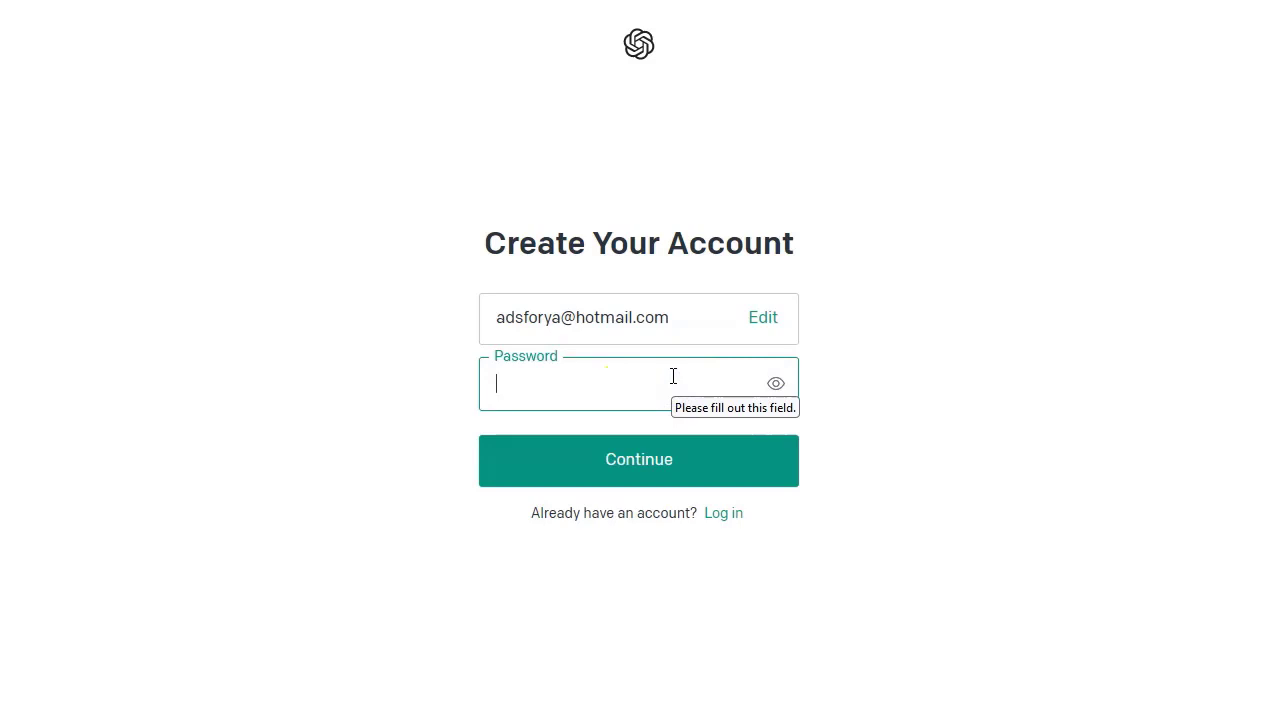
Step: Complete the account sign-up with the account password and the holder's name, and request the phone verification code
text(••)
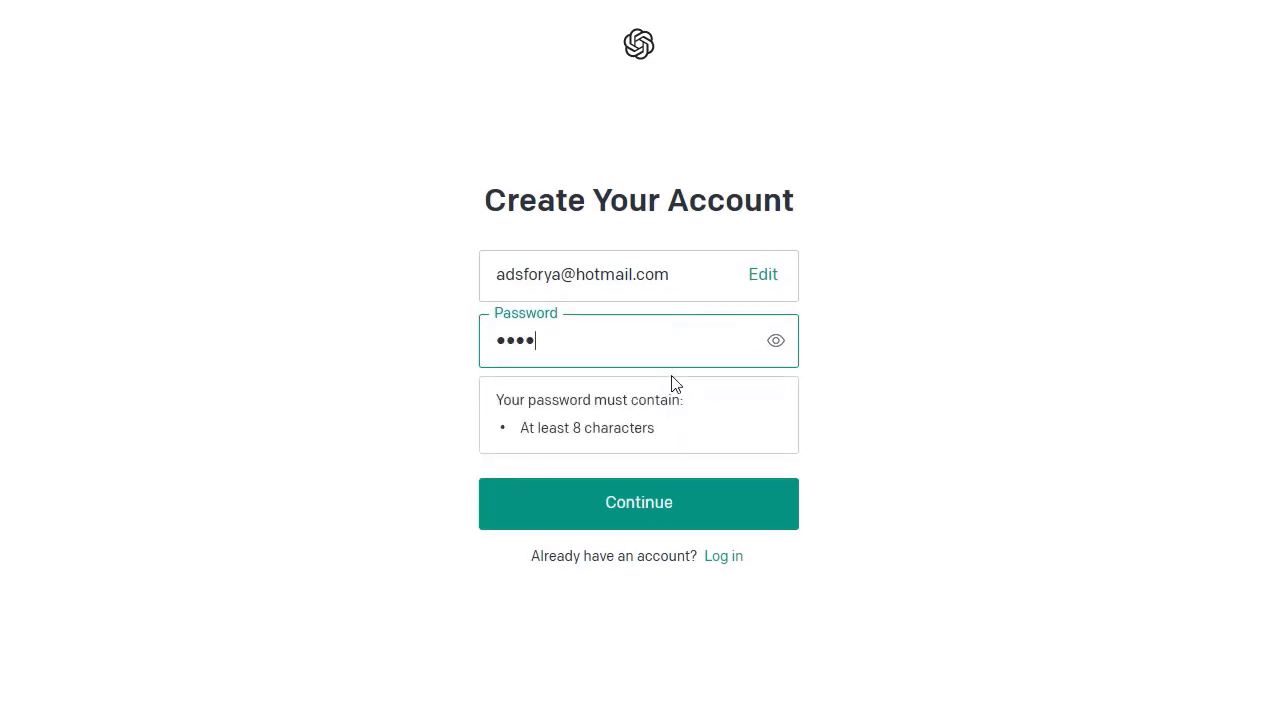
key(Return)
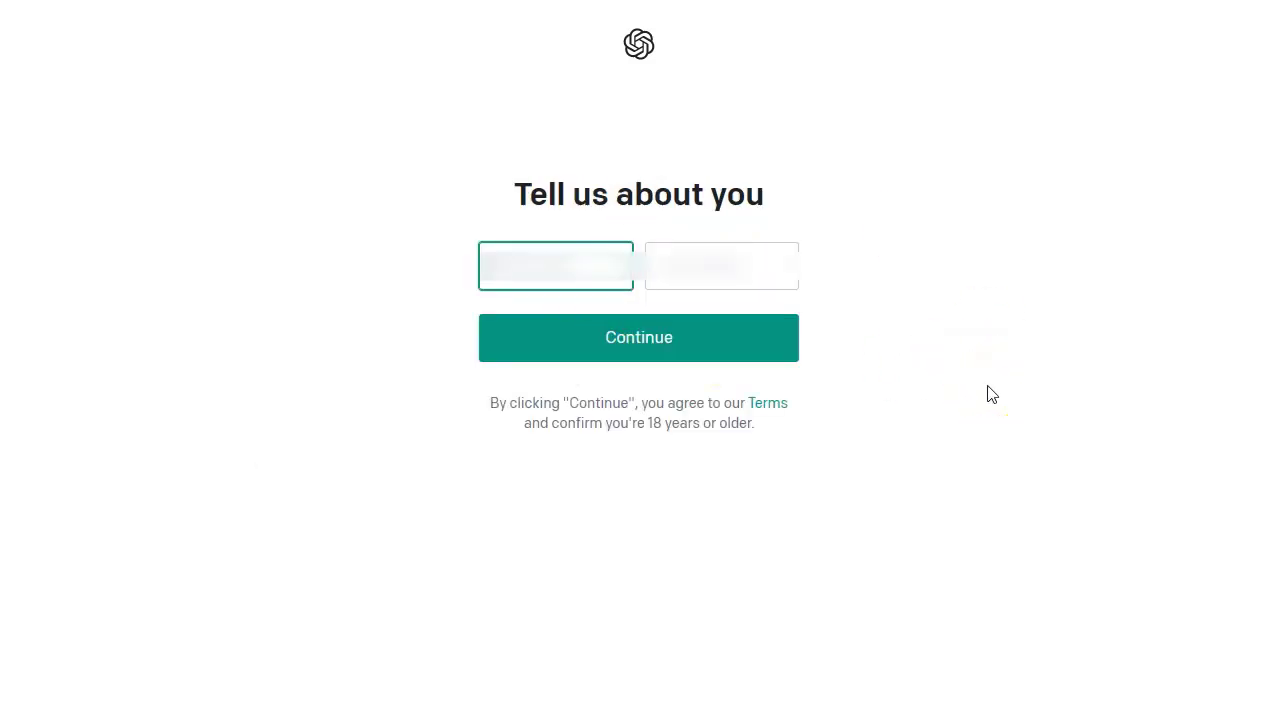
text(Jo)
key(Tab)
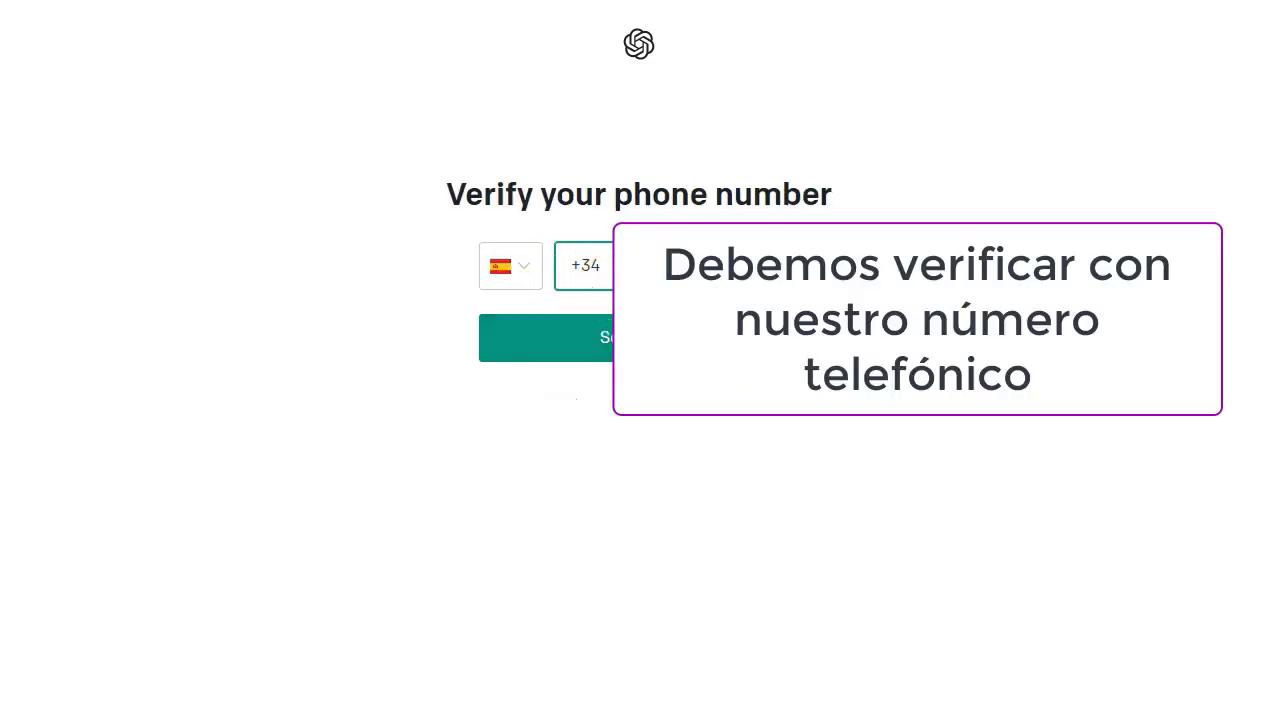
click(591, 330)
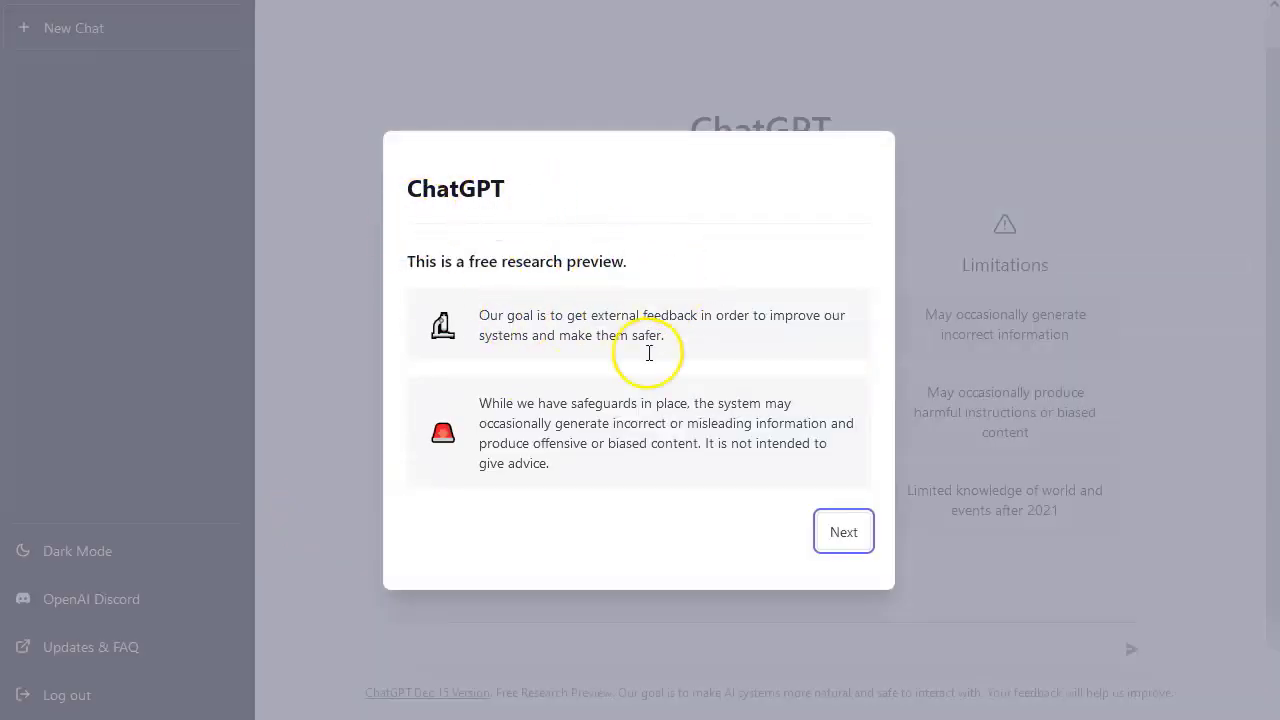
Step: Go through the introductory ChatGPT notices on the research preview and data collection until the chat is open
click(845, 538)
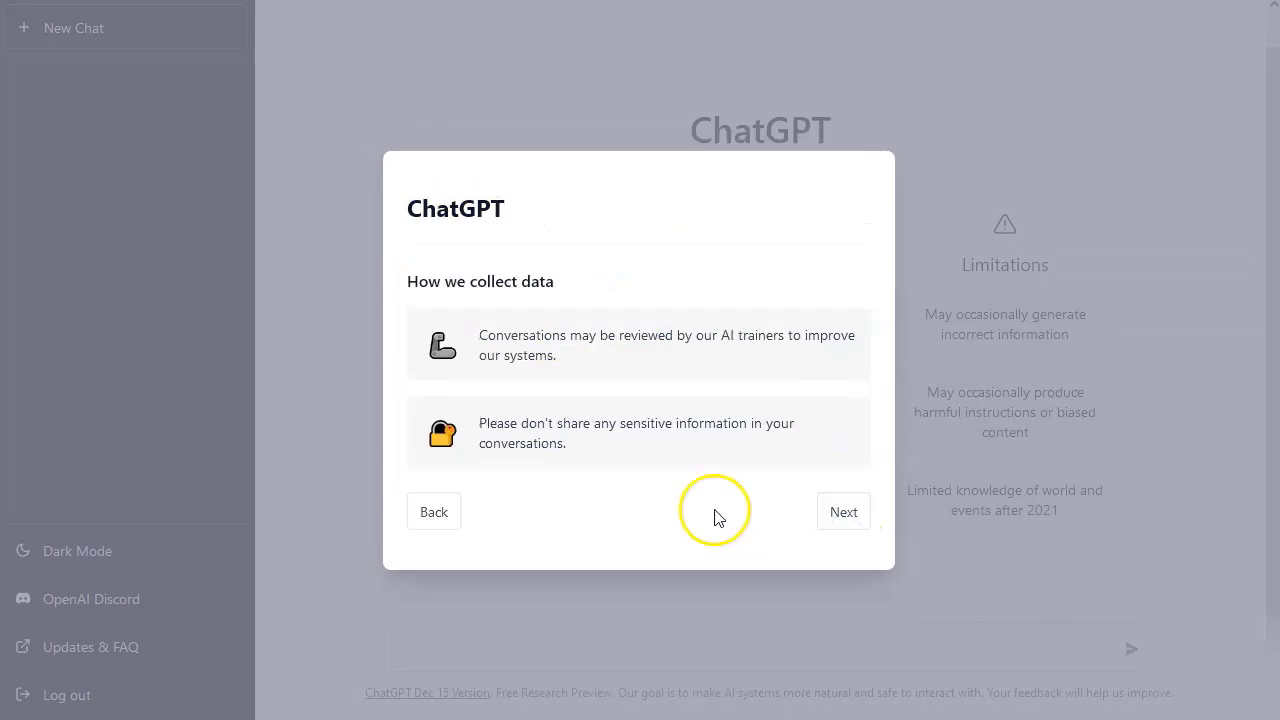
click(843, 514)
click(843, 518)
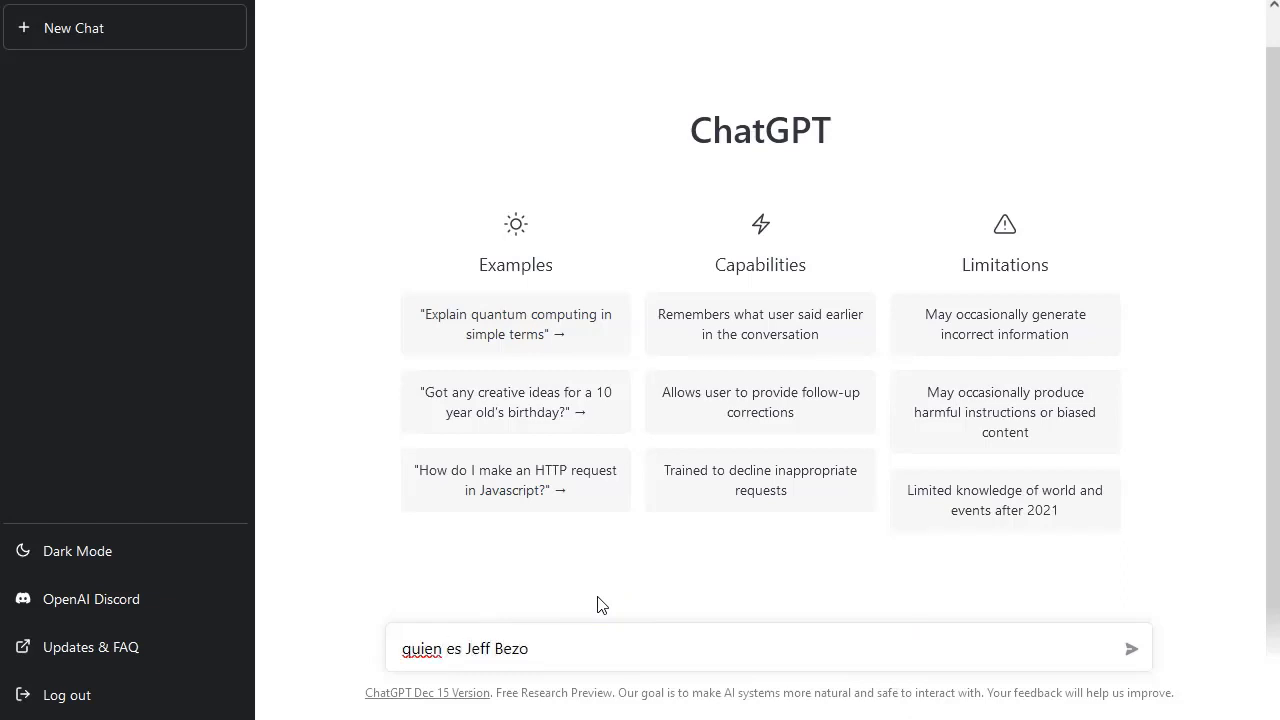
Step: Ask the chatbot "quien es Jeff Bezos" and send the follow-up "puedes ampliar más?"
key(Return)
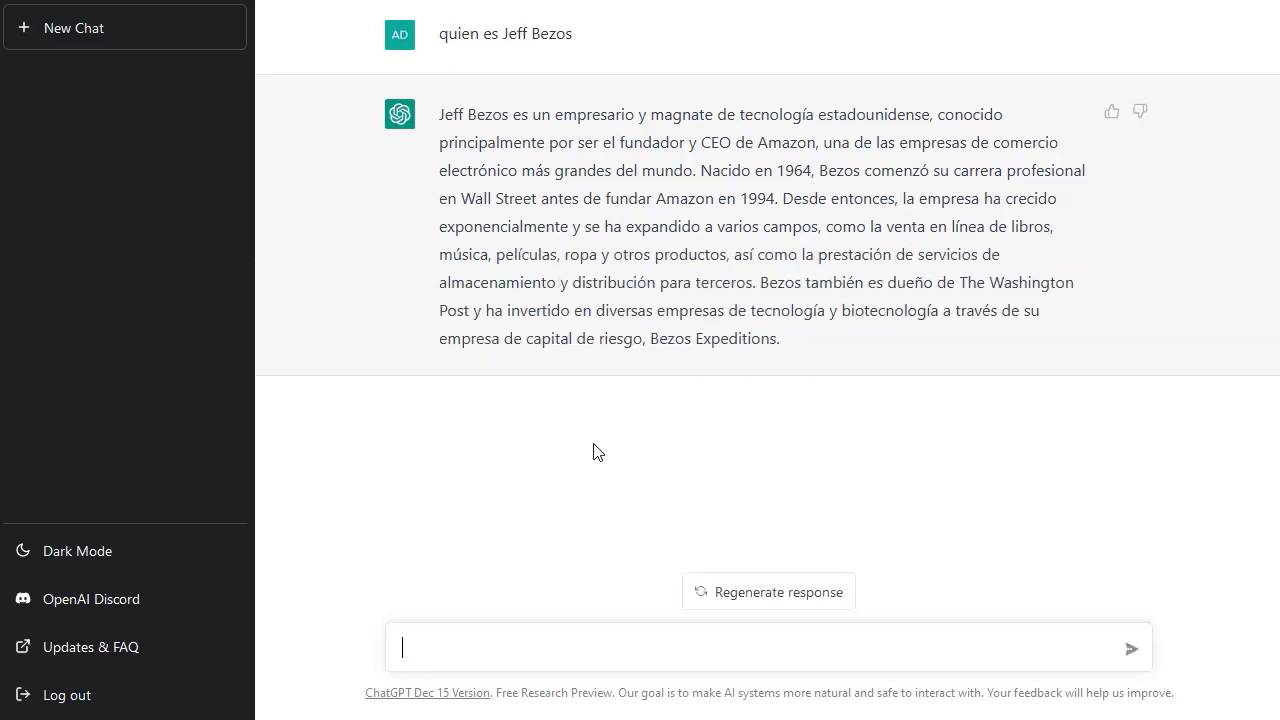
click(680, 414)
click(752, 414)
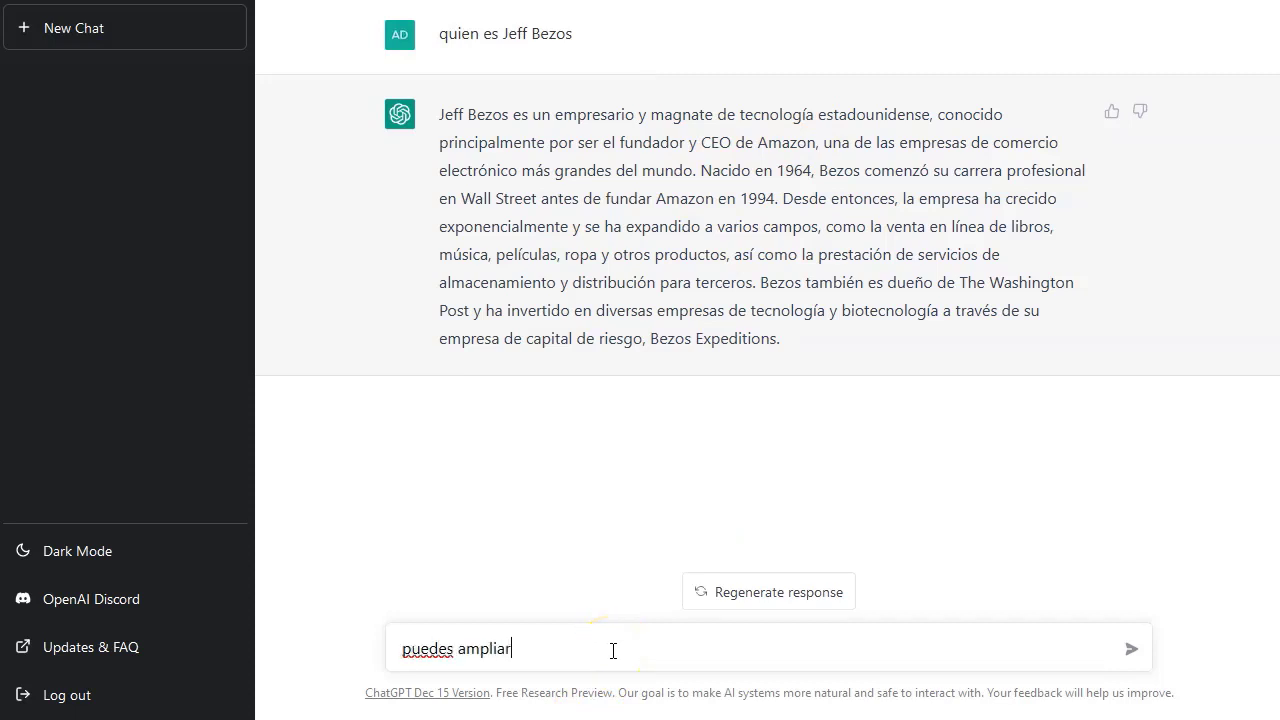
text(?)
key(Return)
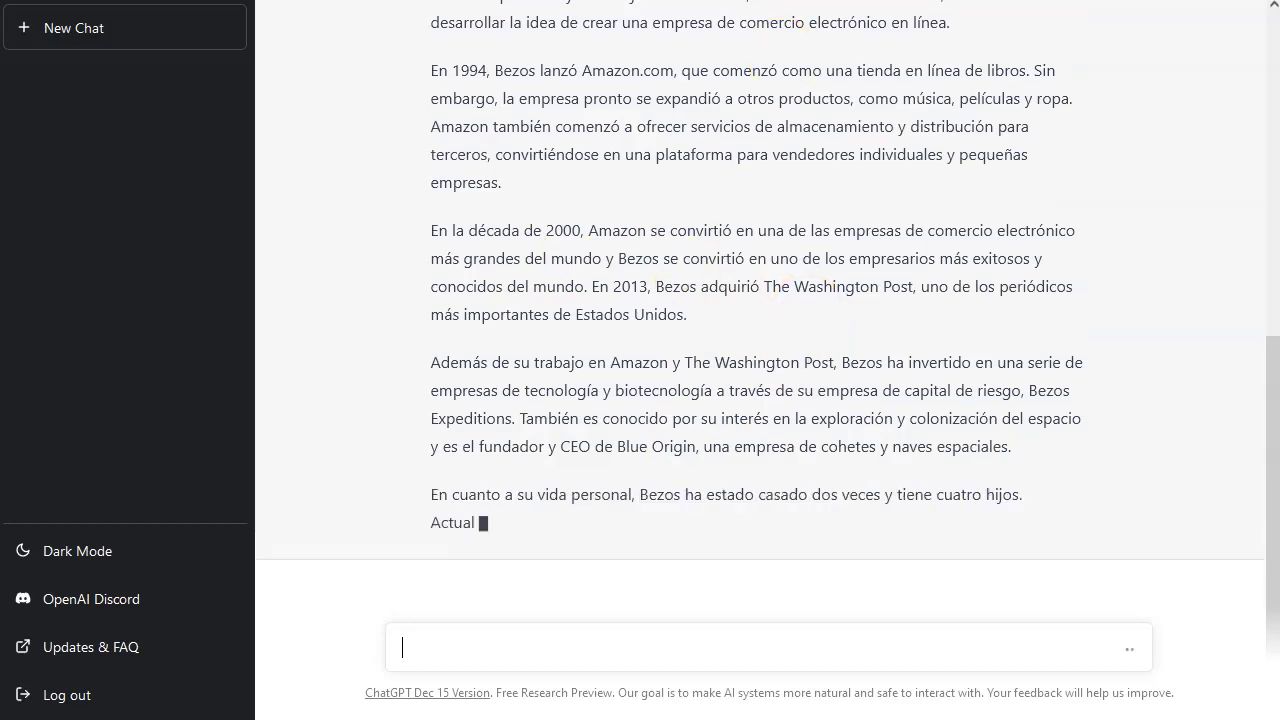
Step: Switch to Fiverr, search for "listing" services and look over the offers and their starting prices
click(630, 390)
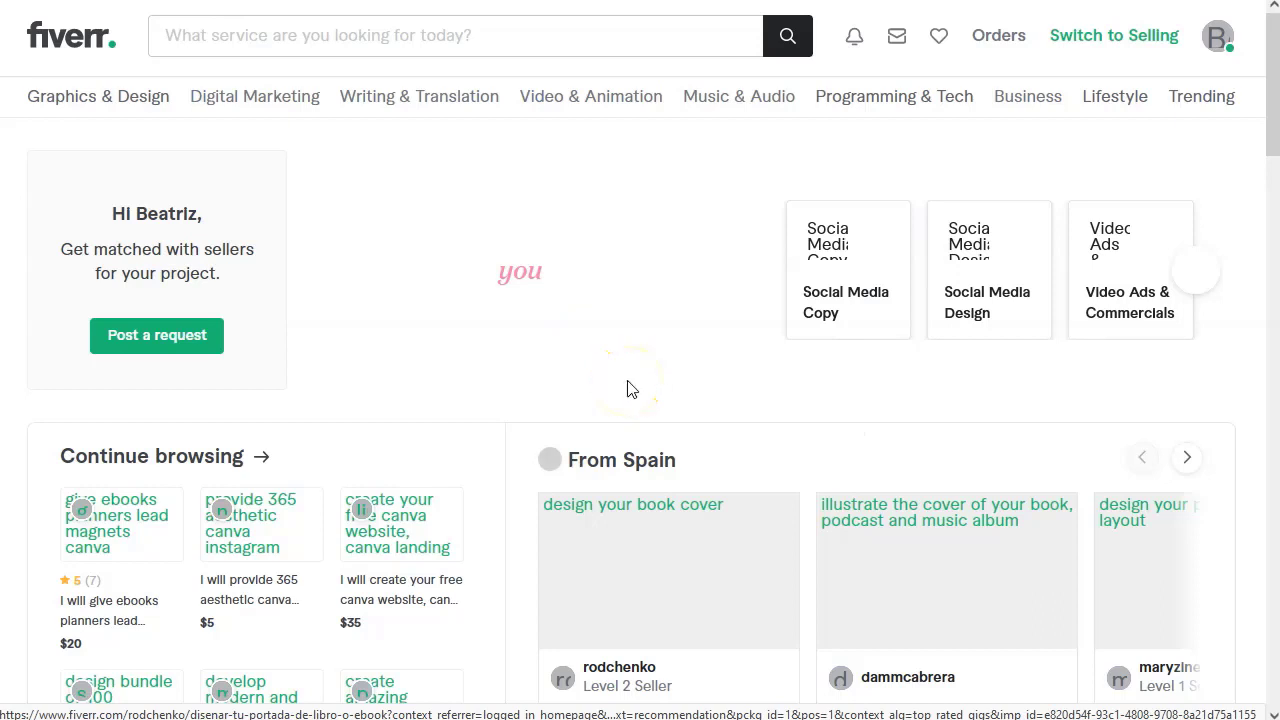
click(632, 384)
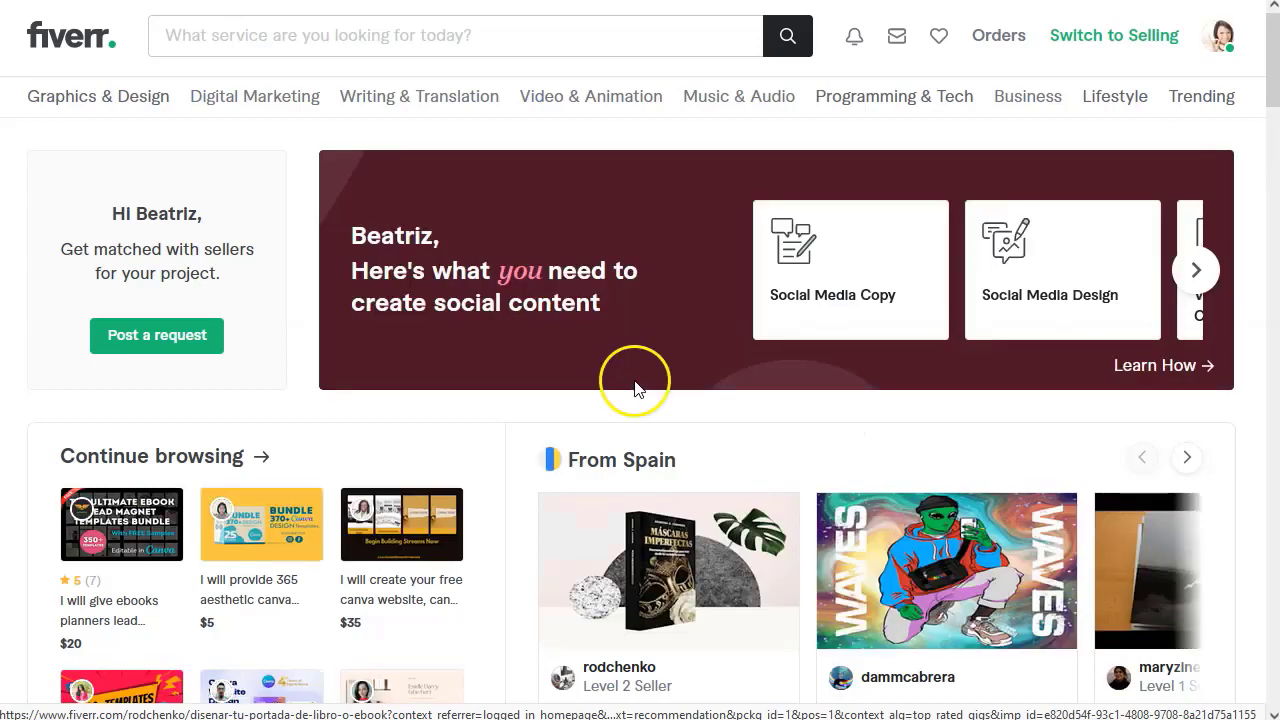
click(350, 37)
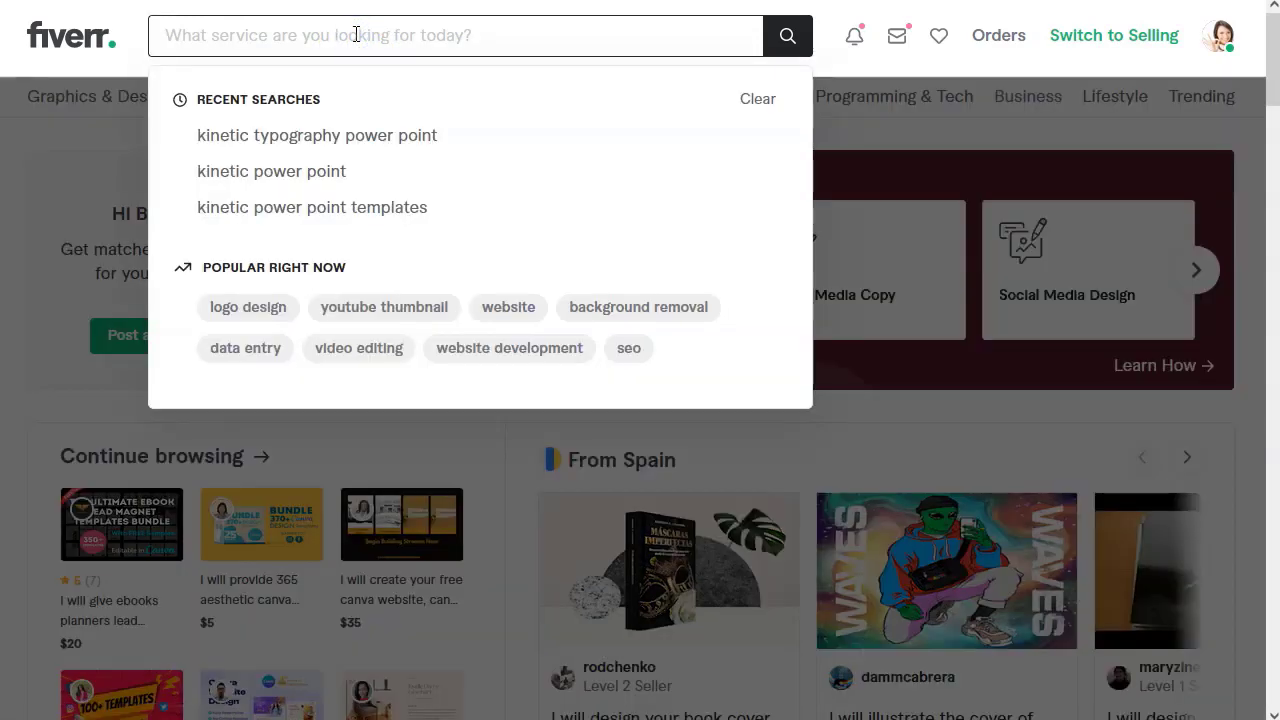
text(listi)
click(263, 185)
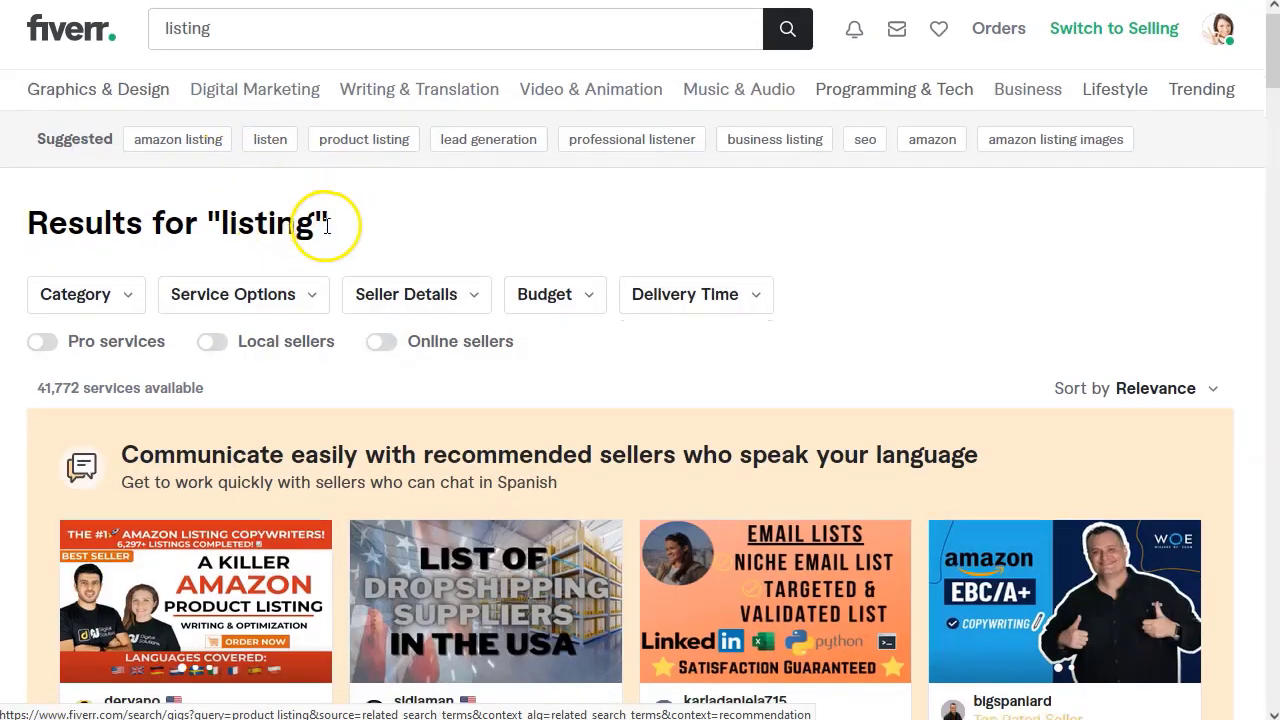
scroll(320, 223, down, 4)
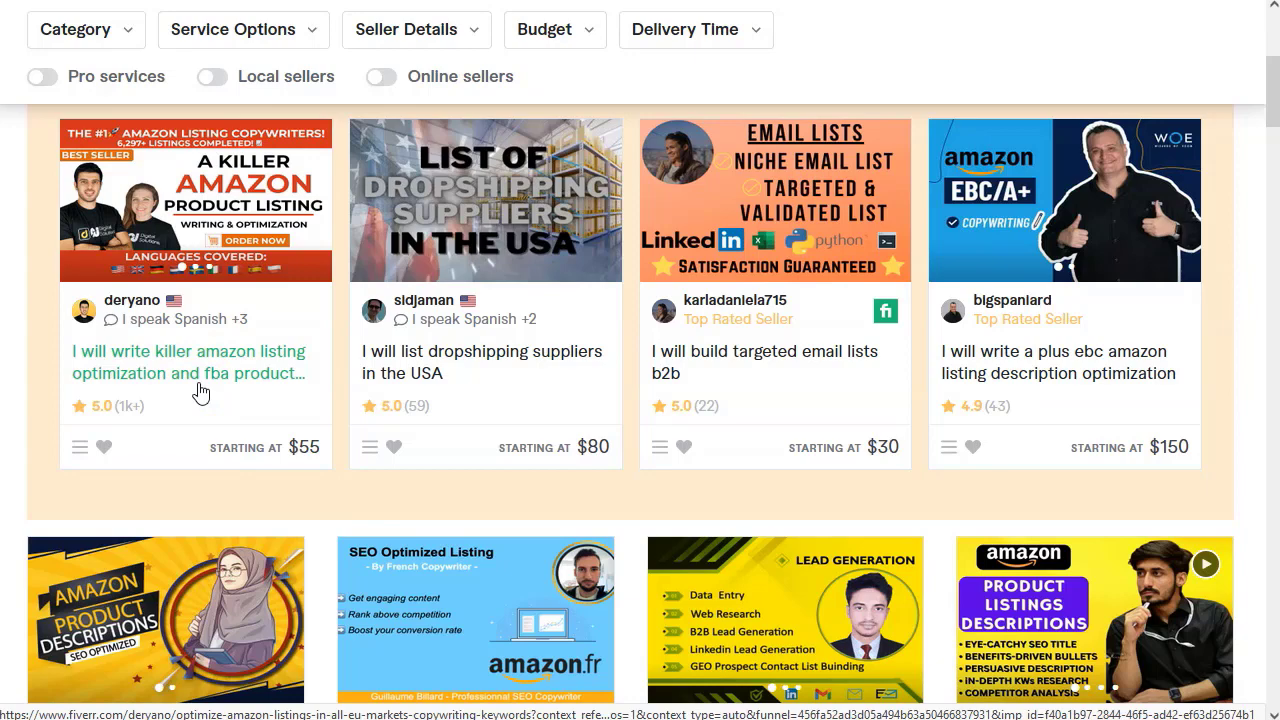
scroll(1043, 249, down, 1)
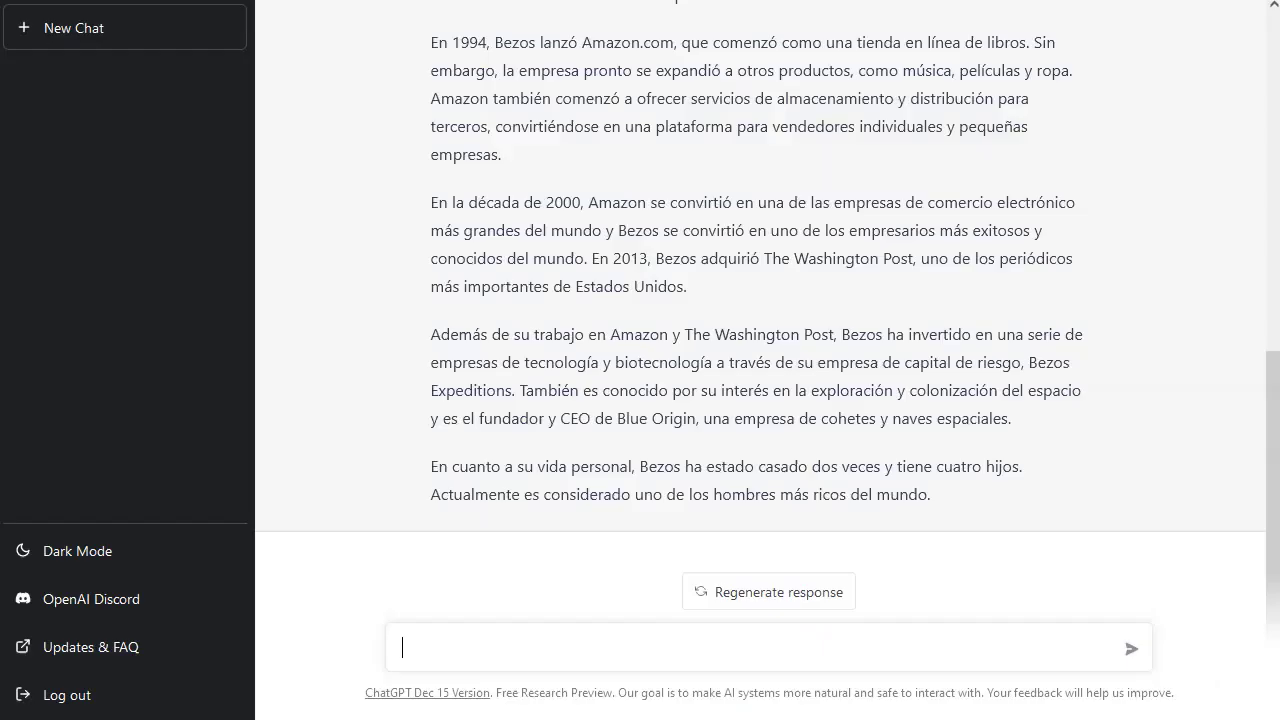
Step: Switch back to ChatGPT, review the expanded answer and begin a new prompt with "Descripción comercial de"
scroll(586, 391, up, 6)
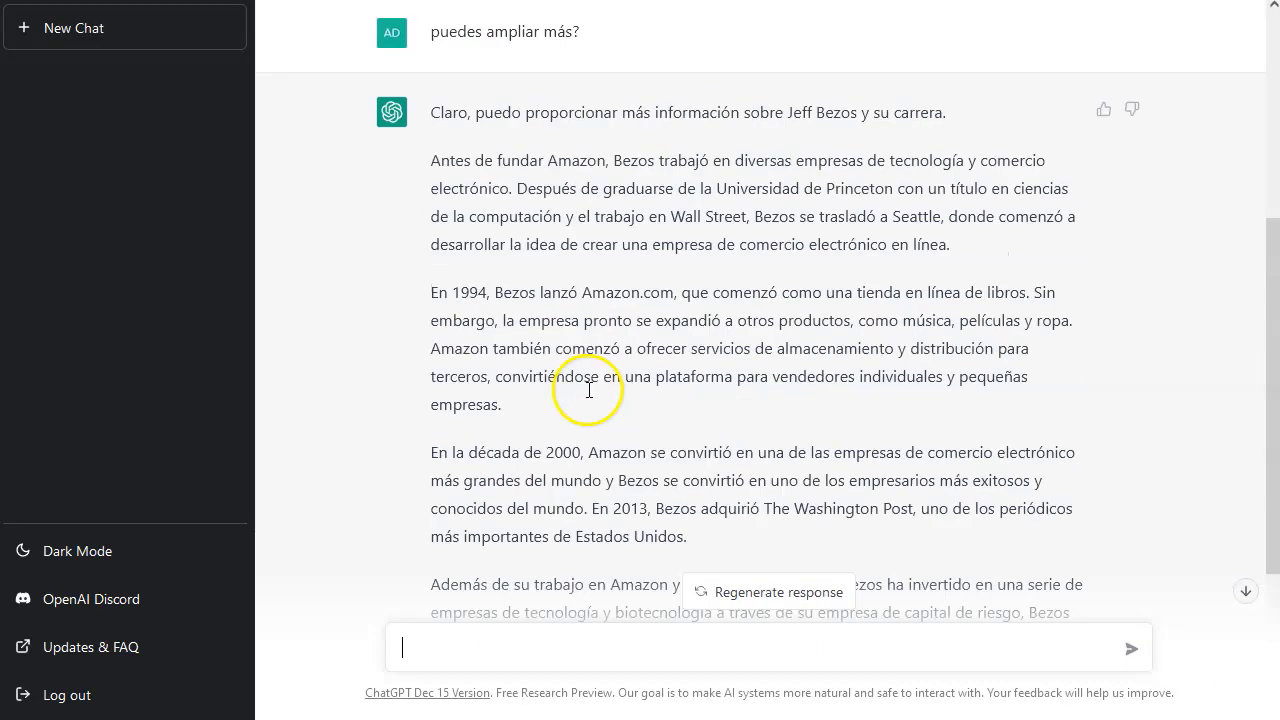
scroll(586, 391, down, 6)
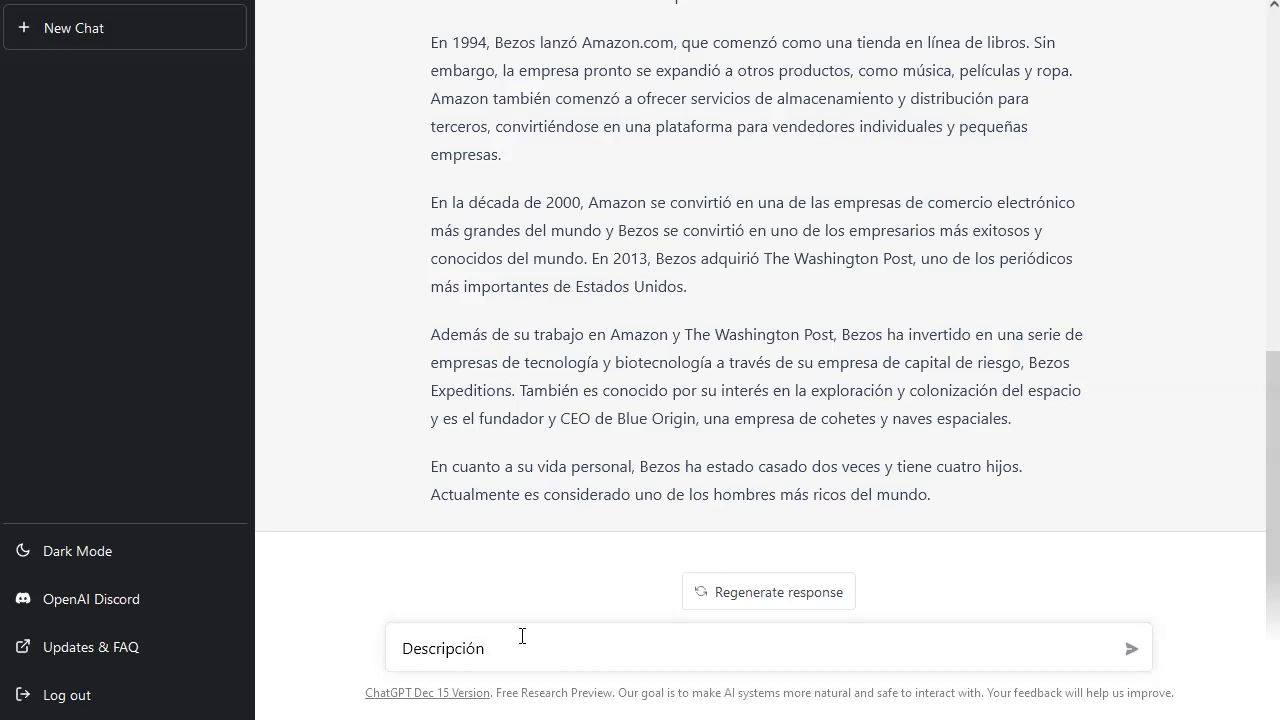
text(comercial de)
click(777, 217)
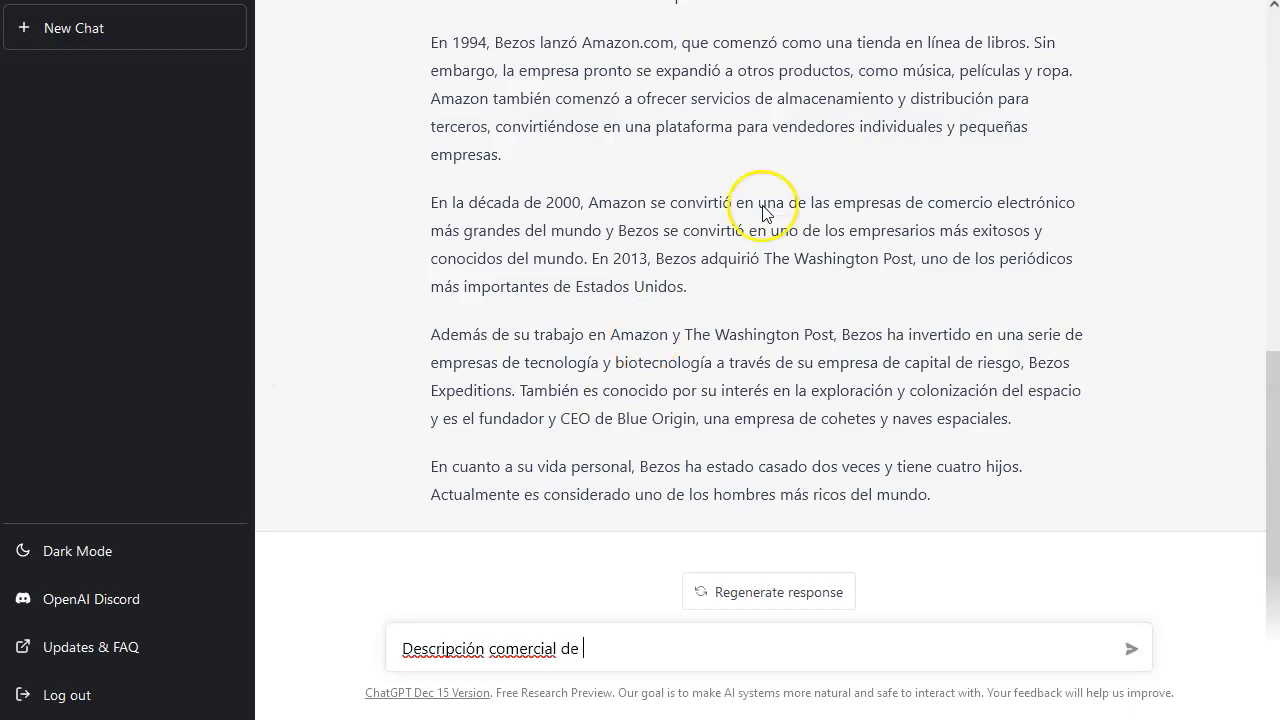
Step: Switch to Amazon and open the top-selling COSORI fryer in the Hogar y cocina best sellers
key(ctrl+Tab)
click(285, 80)
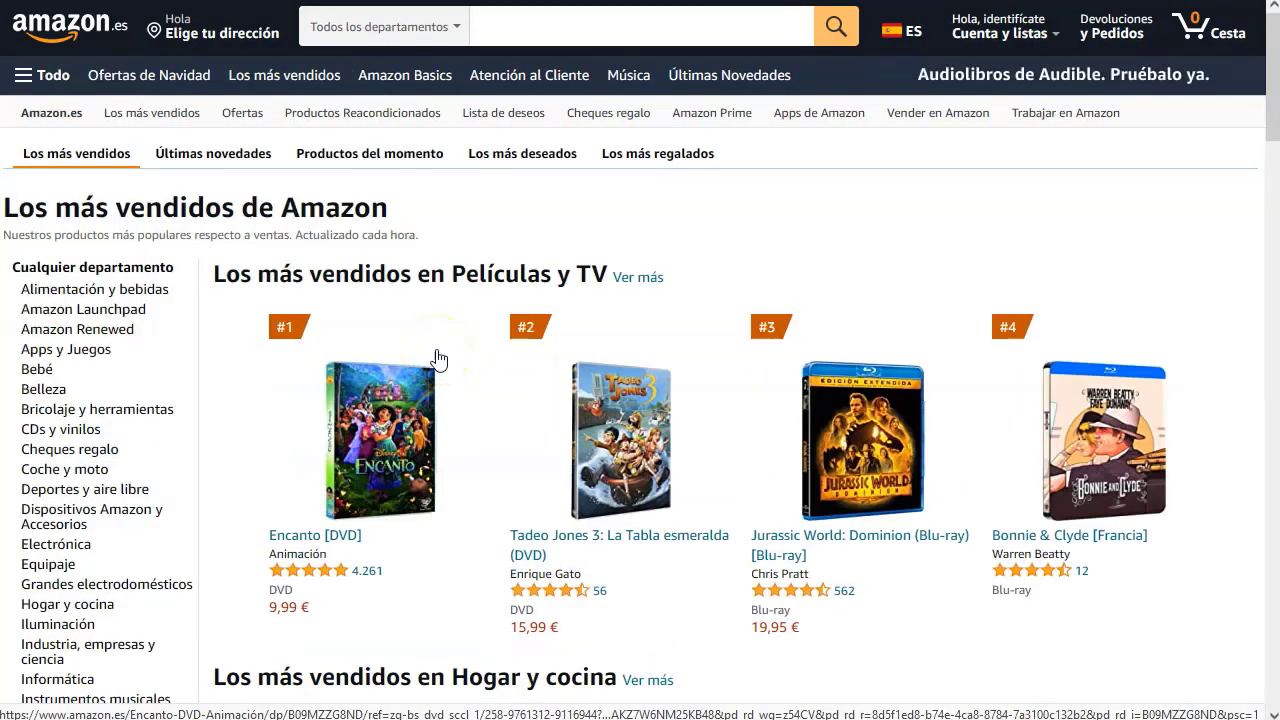
scroll(364, 492, down, 4)
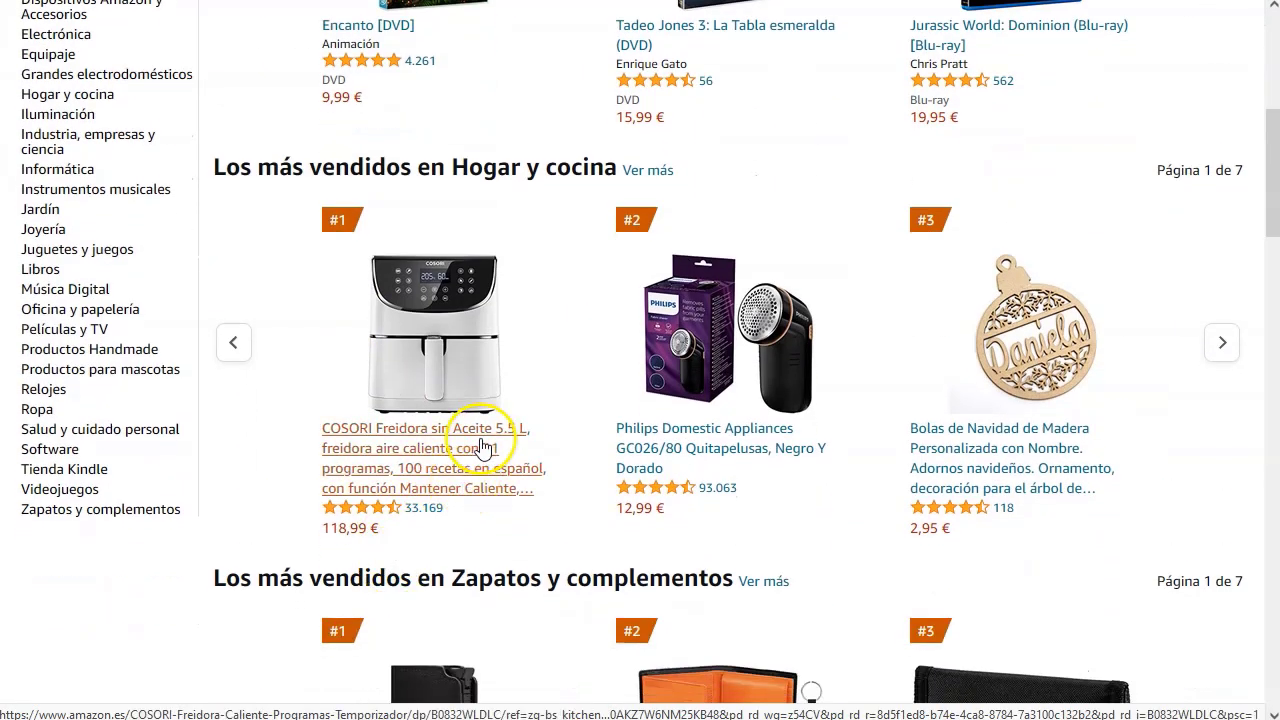
click(458, 450)
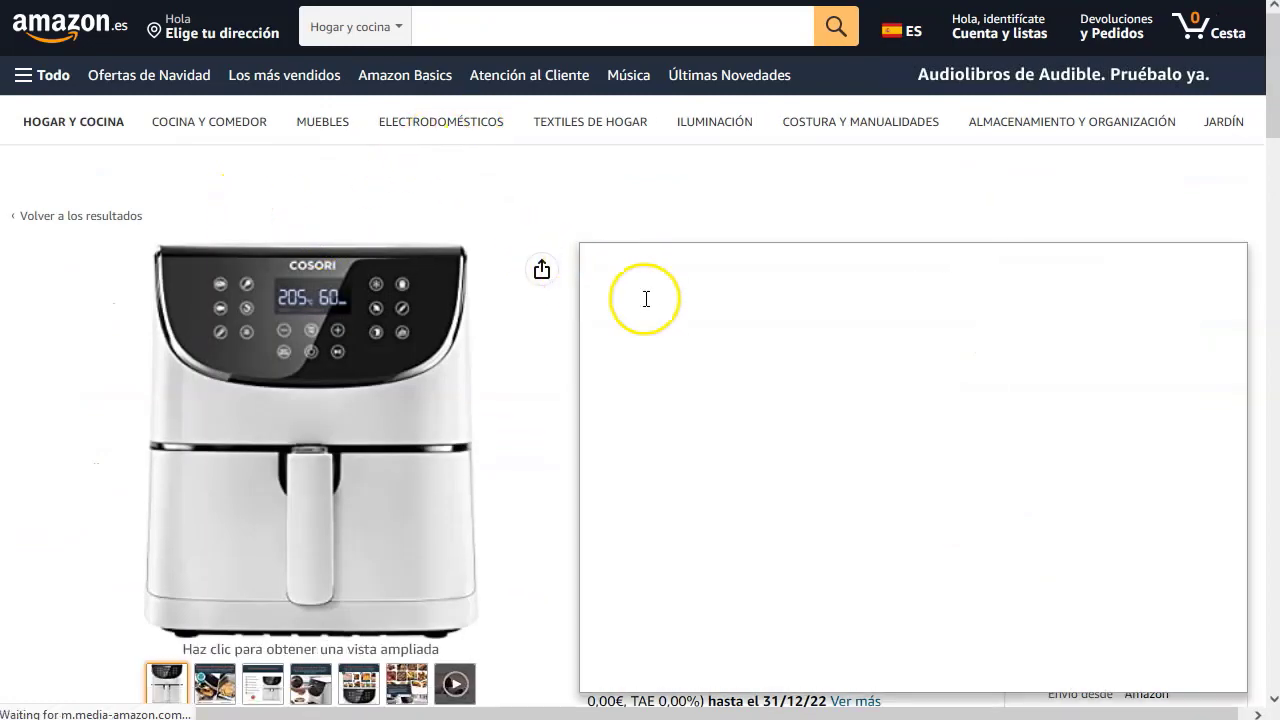
Step: Copy "Freidora sin Aceite" from the product title and send the ChatGPT prompt "Descripción comercial de una Freidora sin Aceite"
drag(757, 257, 880, 256)
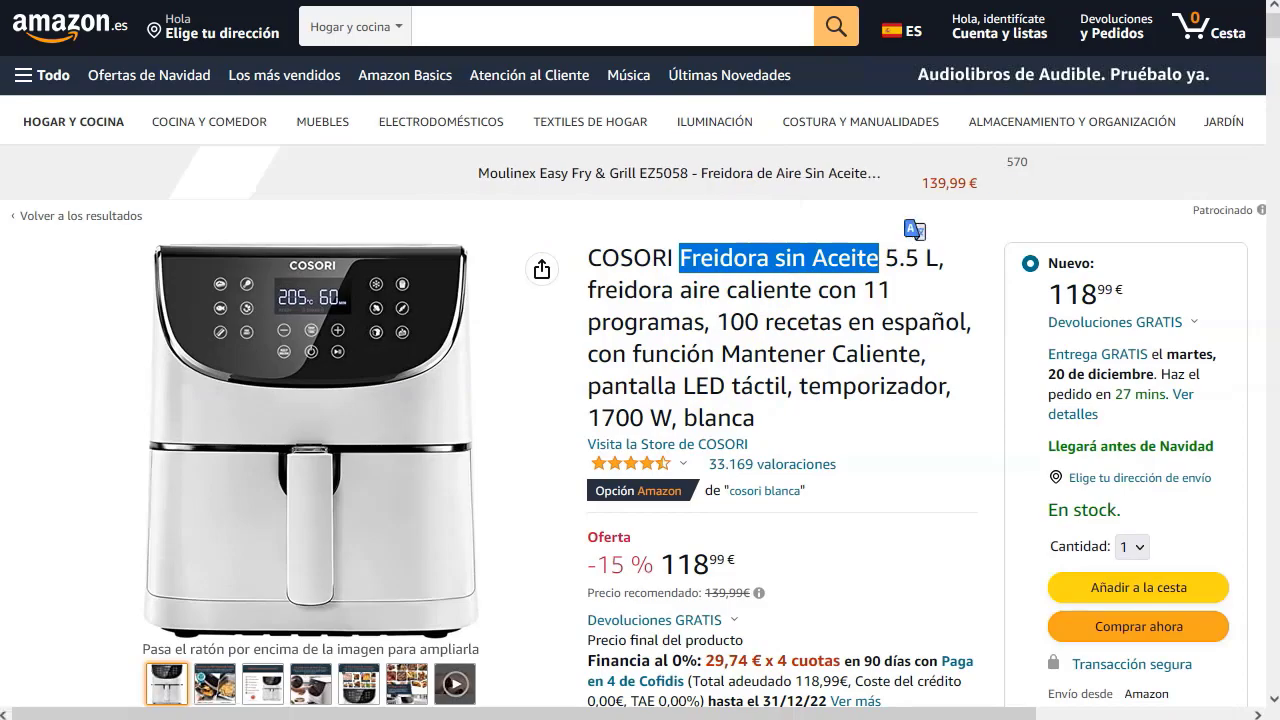
key(ctrl+Tab)
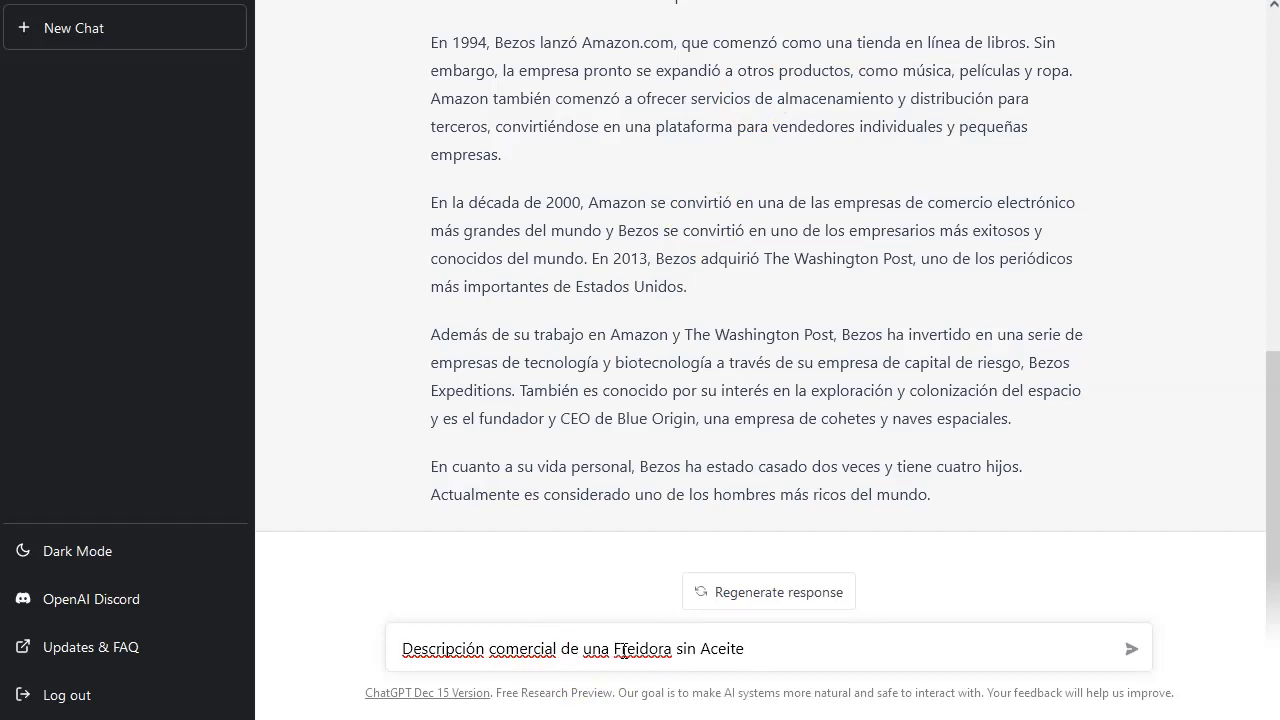
click(1133, 655)
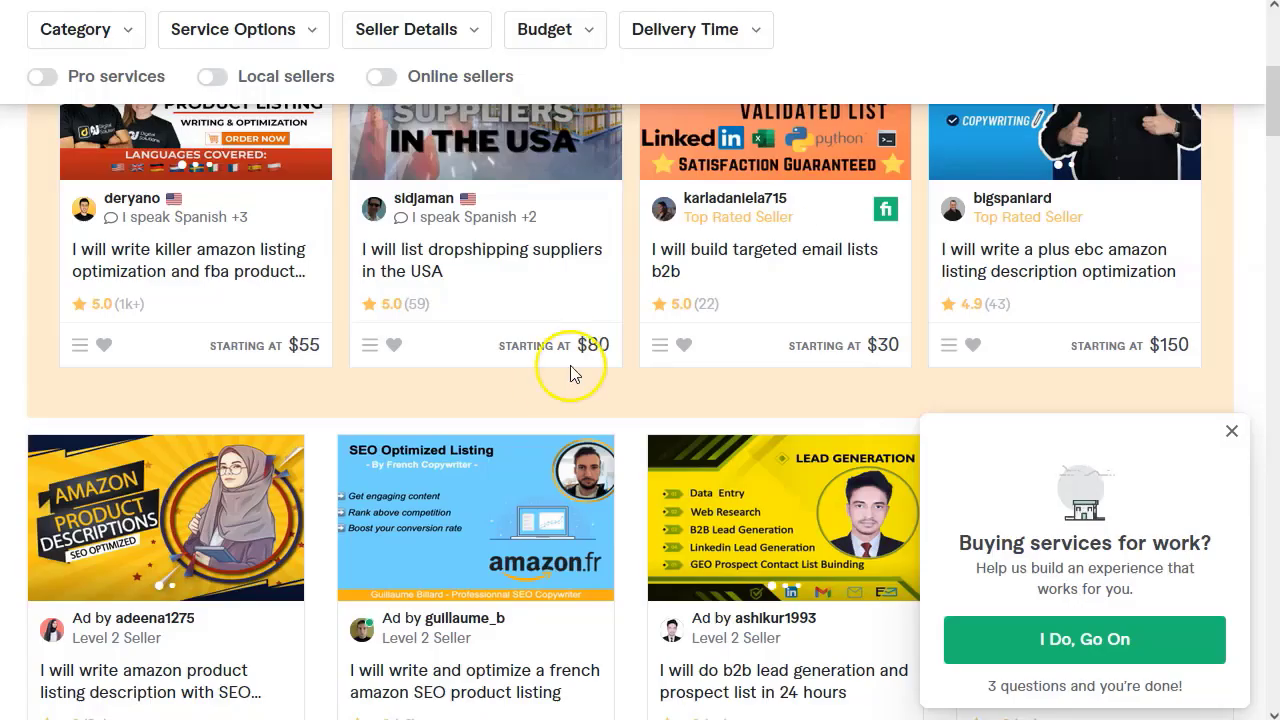
Step: Switch to Fiverr, look over the "listing" offers again and dismiss the pop-up about buying services for work
scroll(563, 332, up, 5)
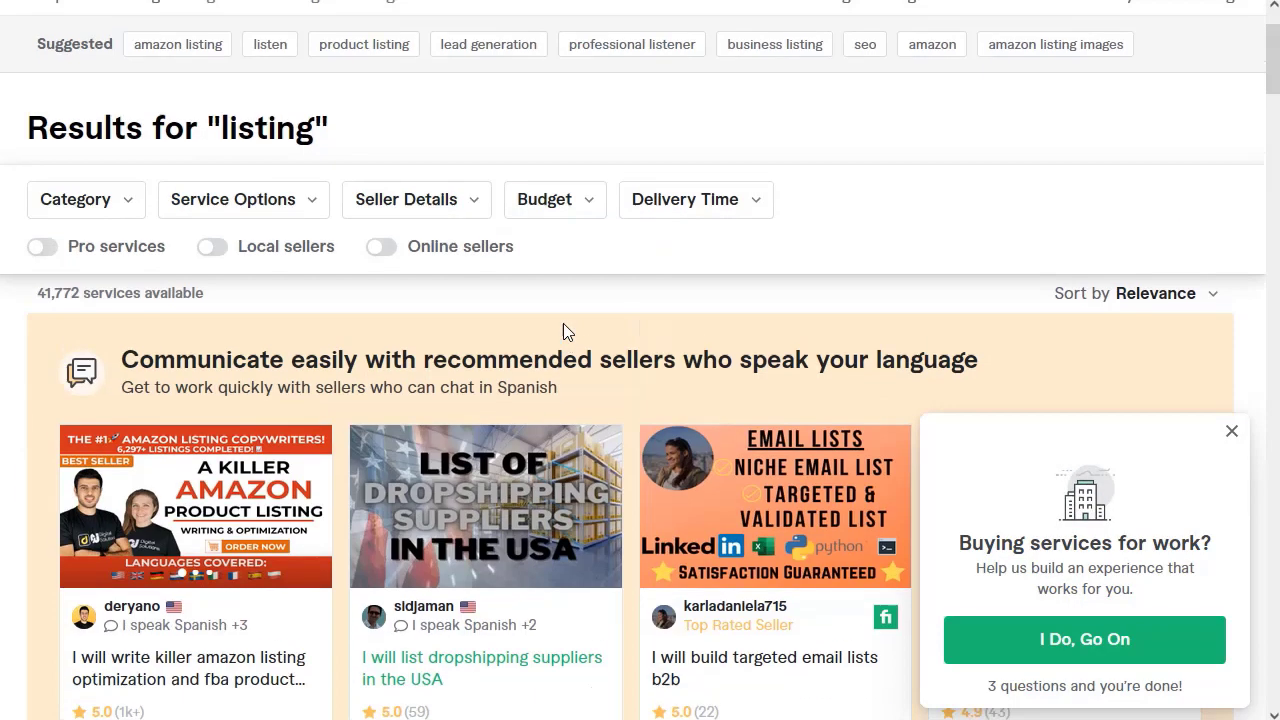
click(1231, 431)
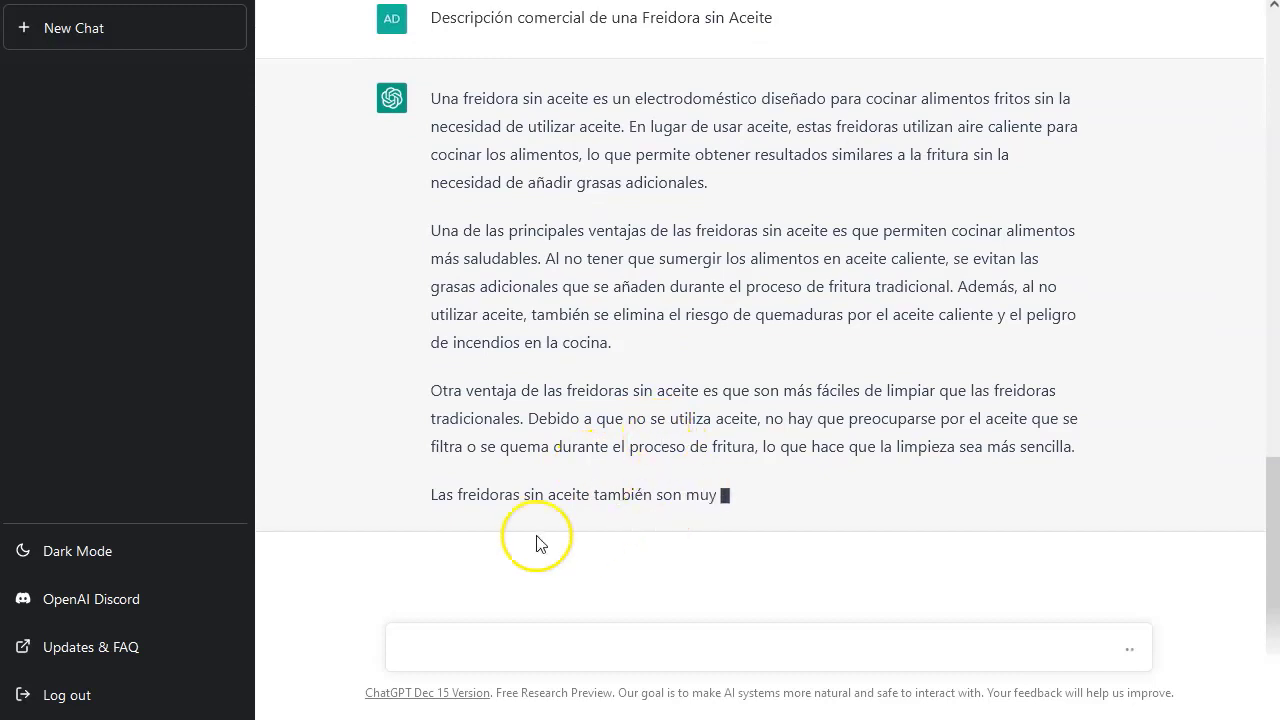
Step: Switch back to ChatGPT, review the fryer description and send the prompt "escribe un email para vender mi servicio de plomeria"
drag(437, 390, 737, 390)
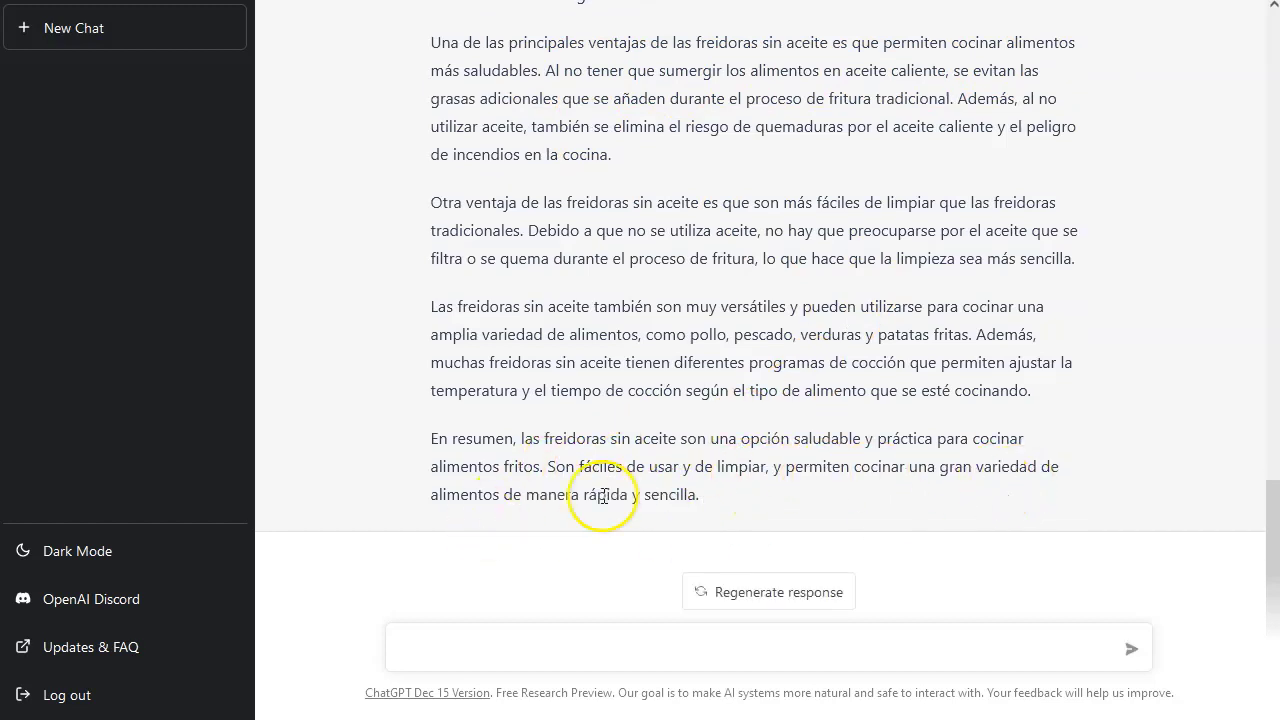
click(519, 647)
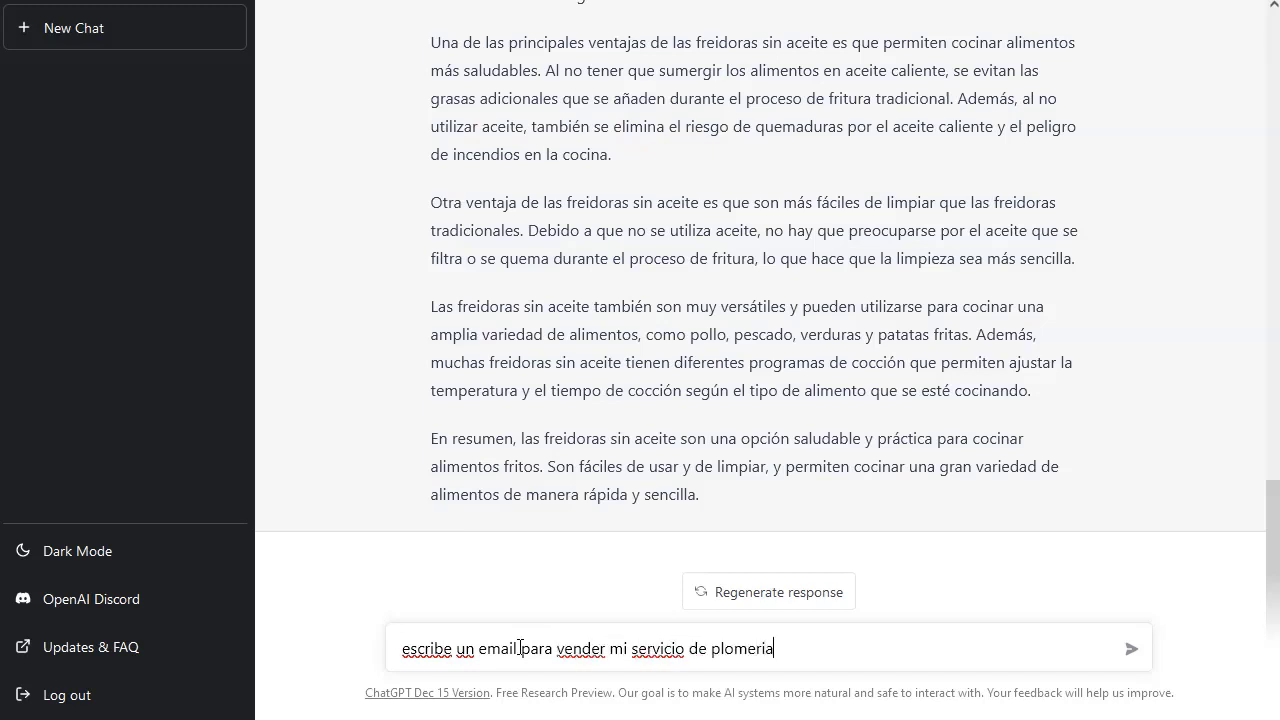
click(1137, 656)
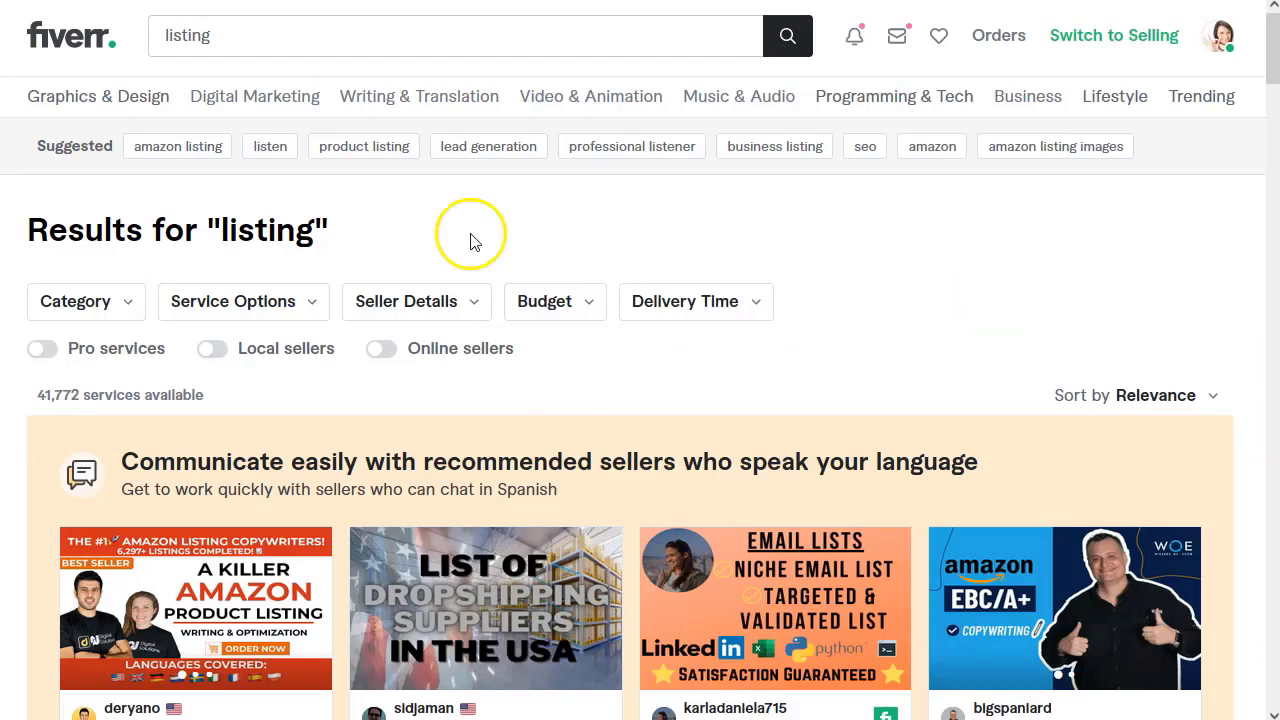
Step: Switch to Fiverr, search for "email" services and look over the email writing offers and their starting prices
click(175, 38)
text(email)
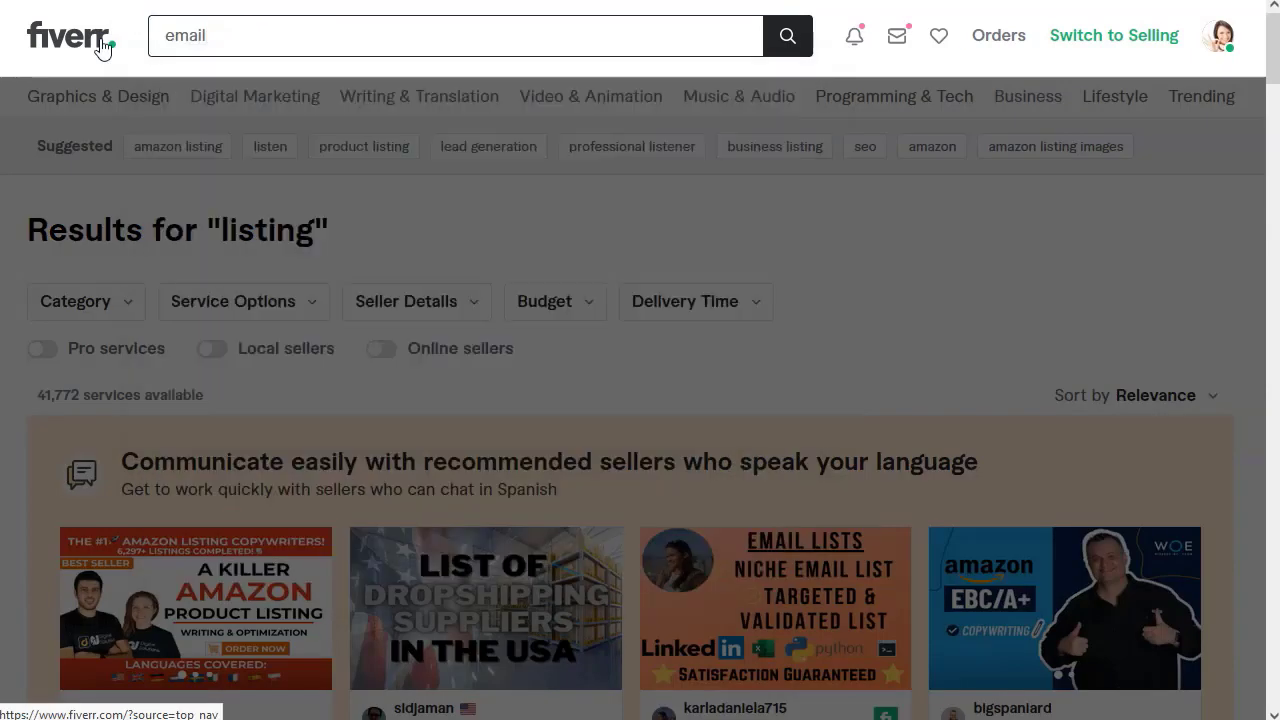
key(Return)
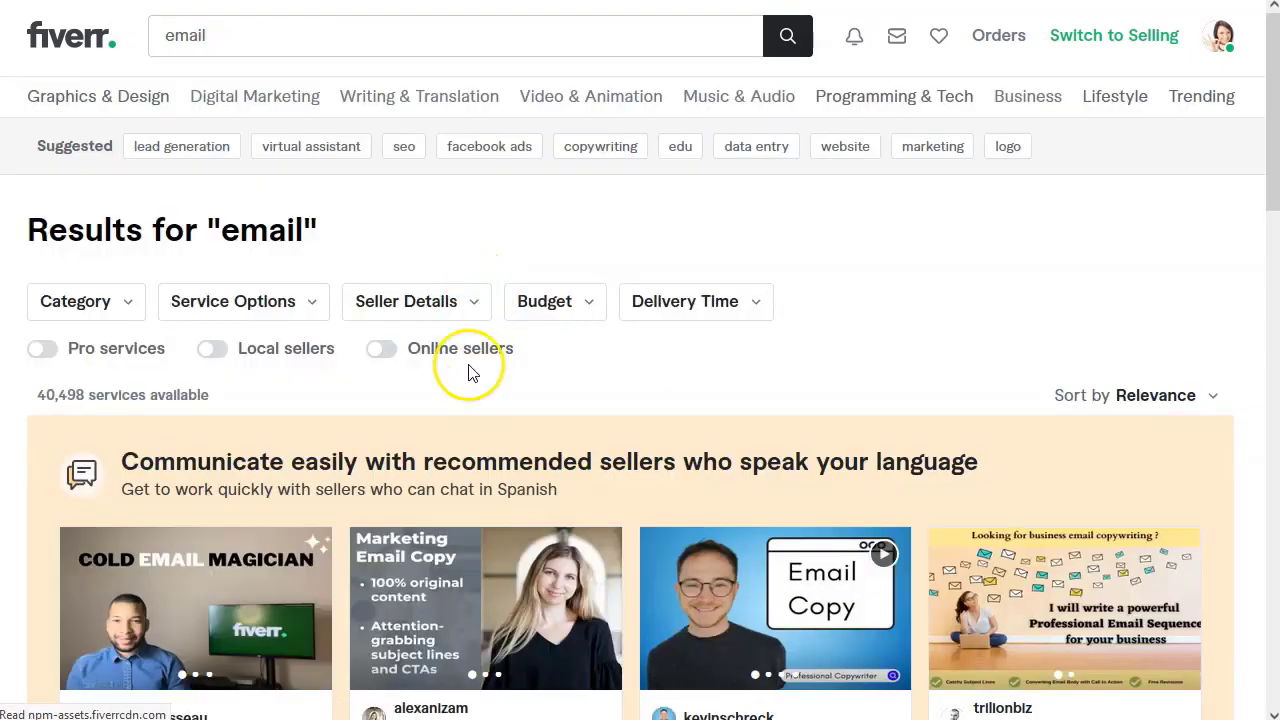
scroll(470, 372, down, 3)
scroll(750, 473, down, 1)
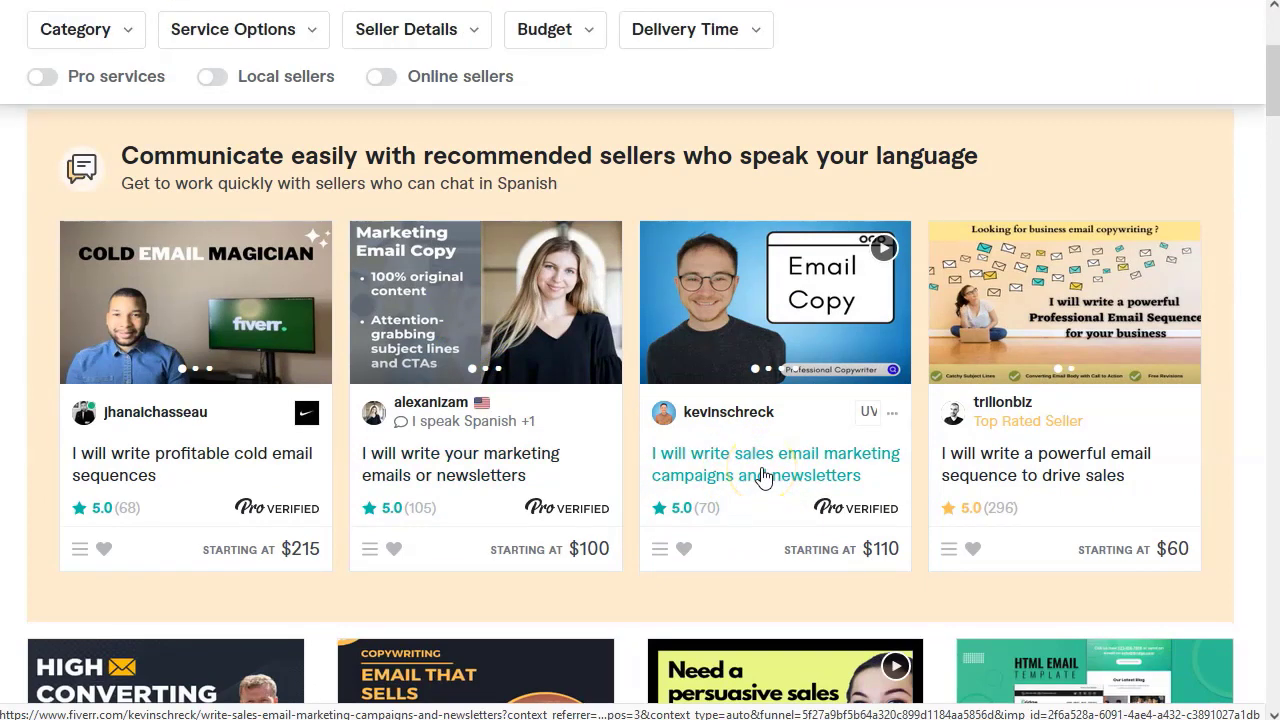
click(1112, 484)
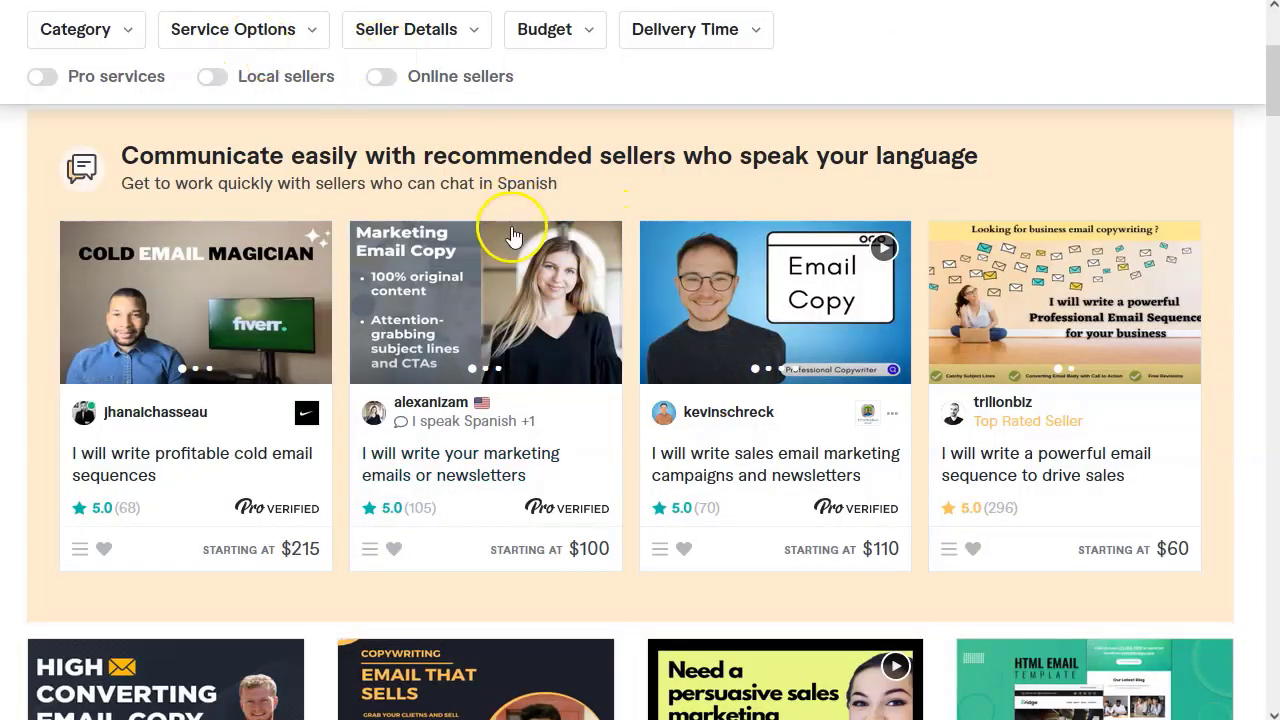
Step: Search Fiverr for "imagenes creativas" and look over the design offers and their starting prices
scroll(510, 215, up, 3)
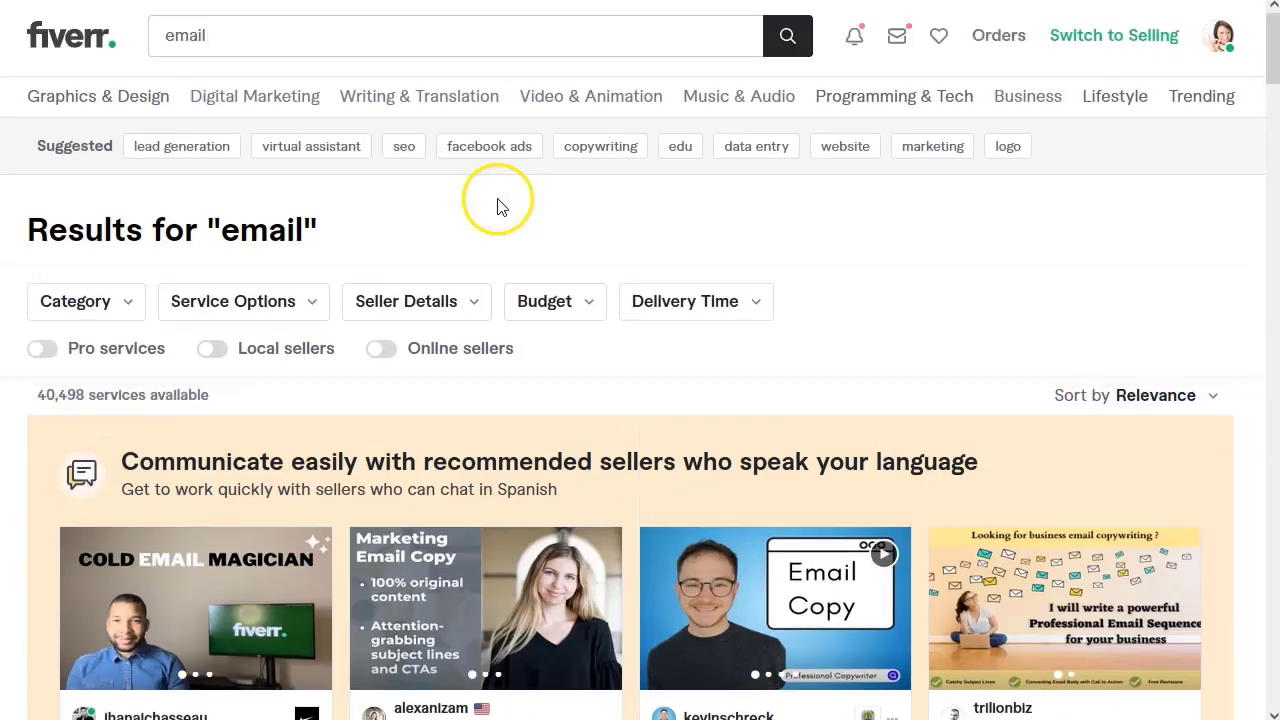
click(150, 40)
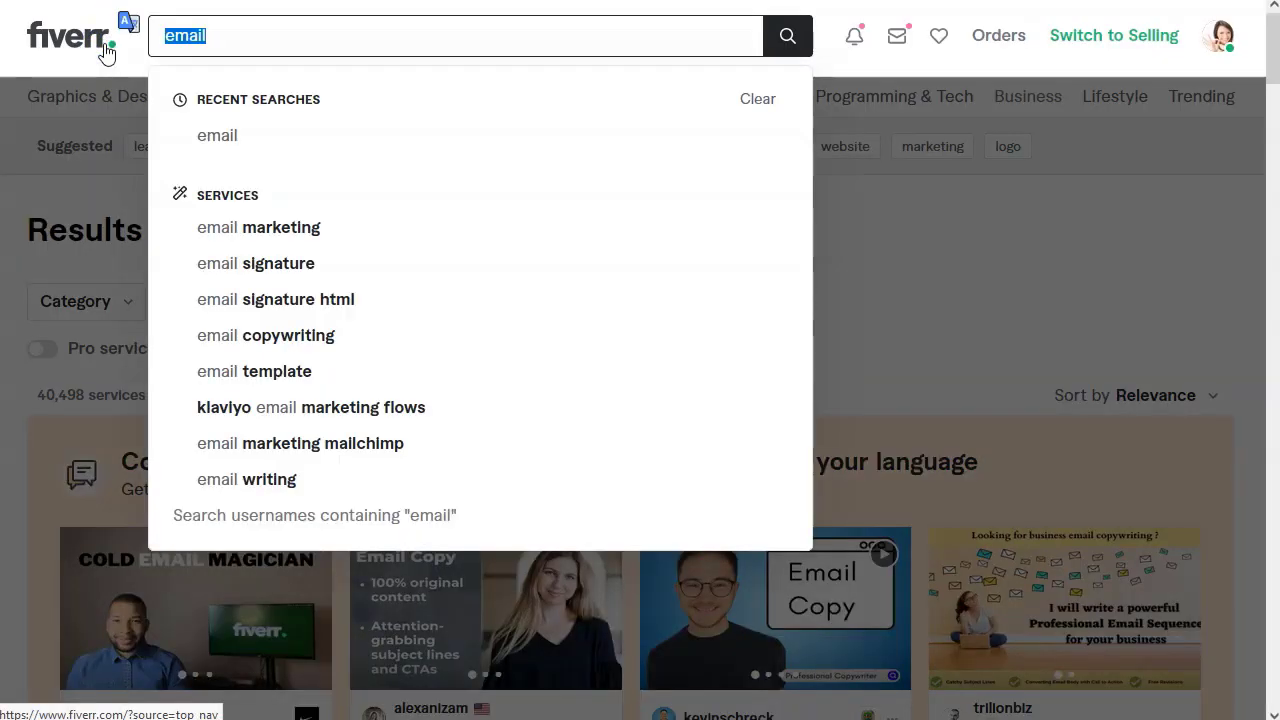
text(imagenes creativas)
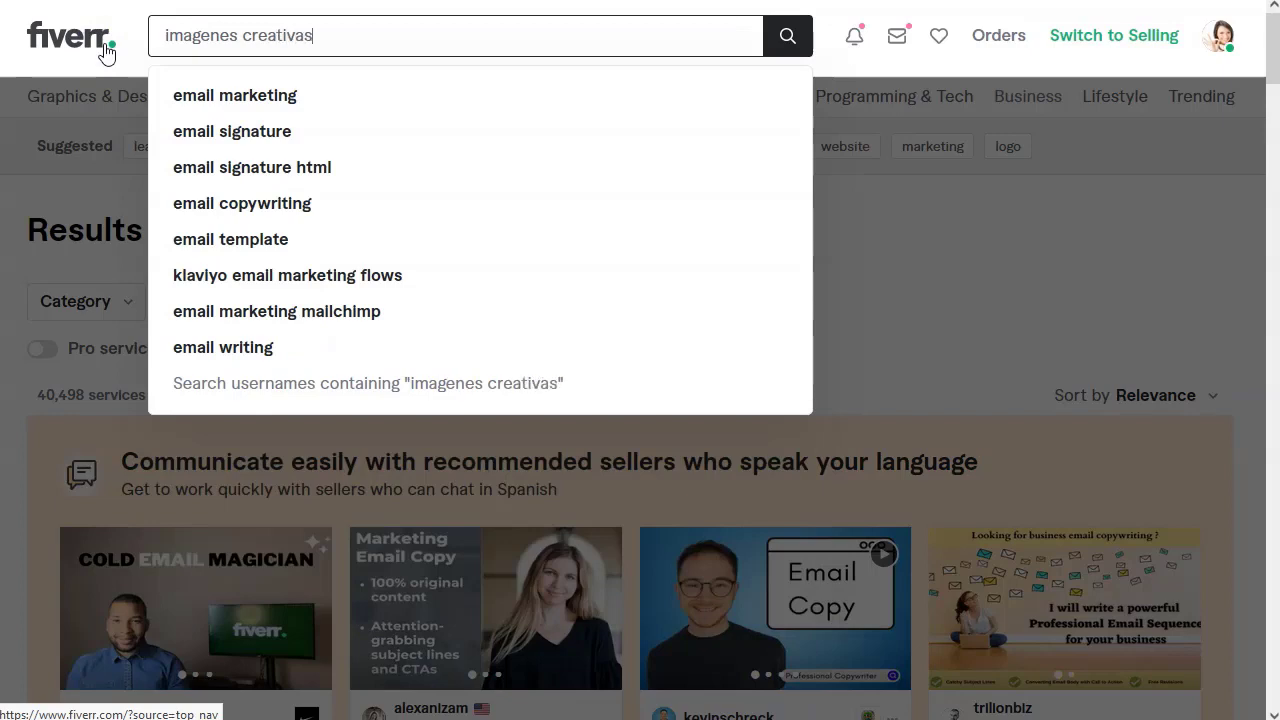
key(Return)
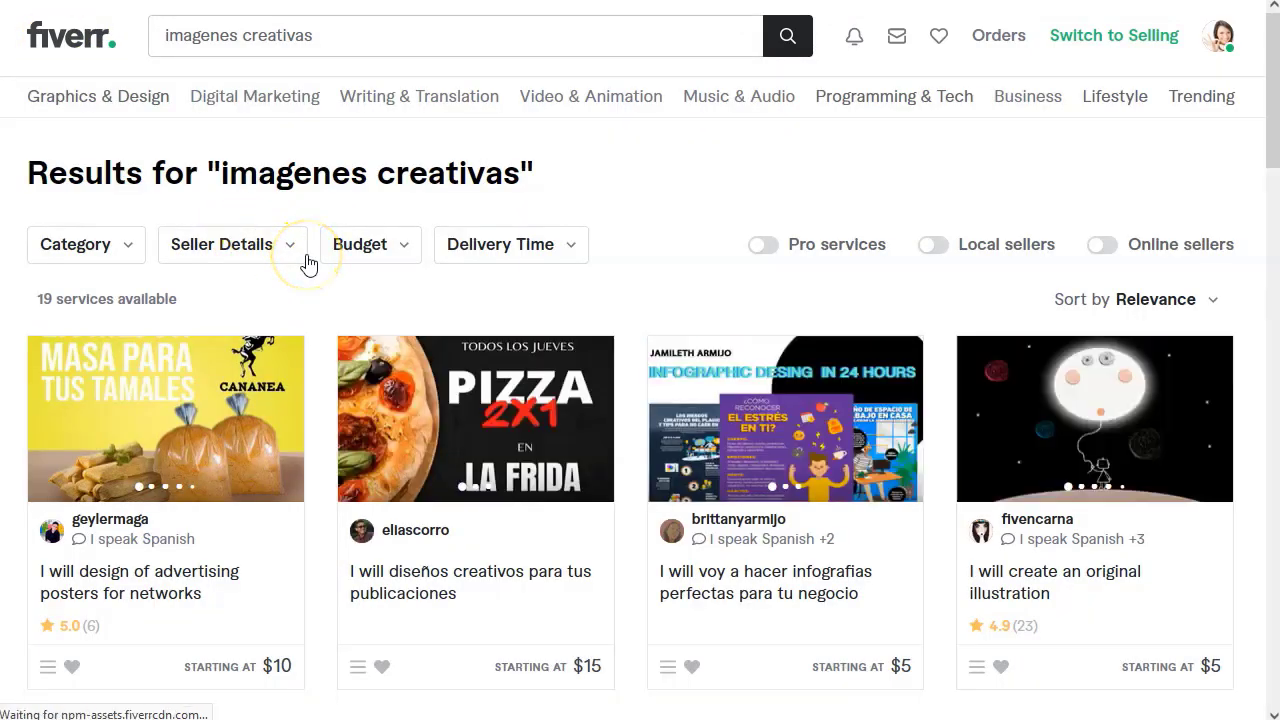
scroll(591, 306, down, 1)
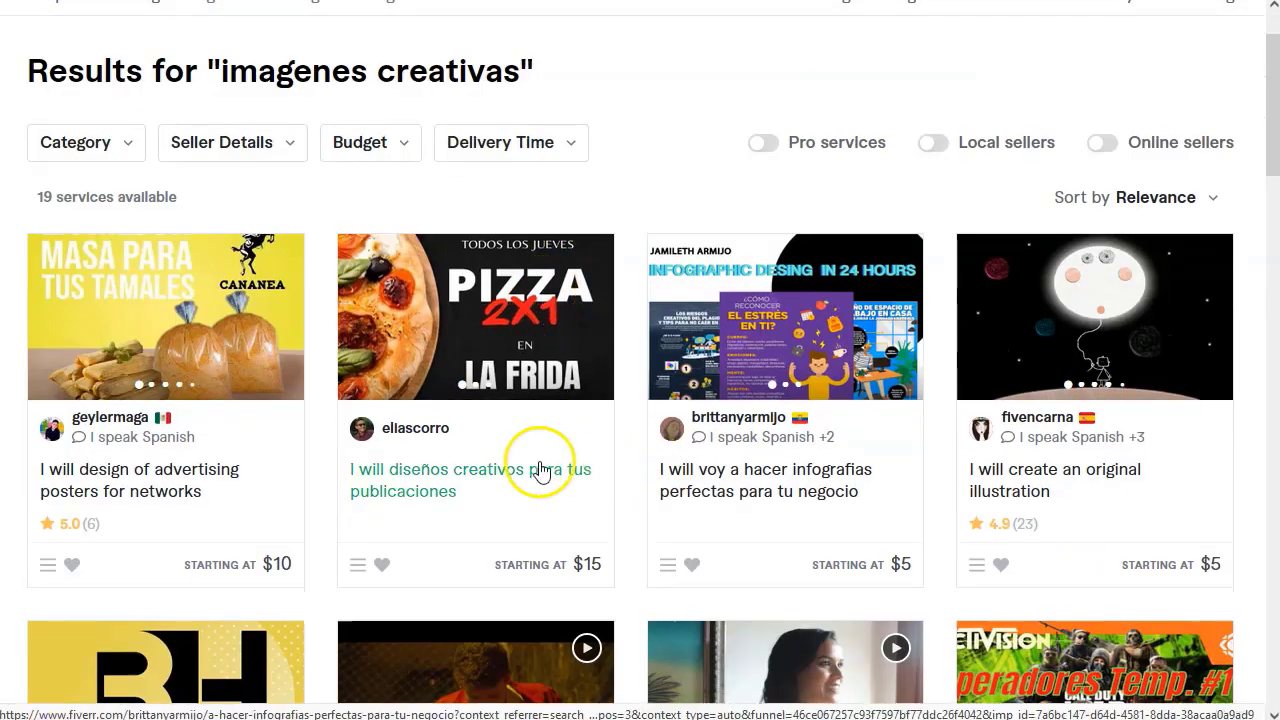
scroll(533, 462, down, 1)
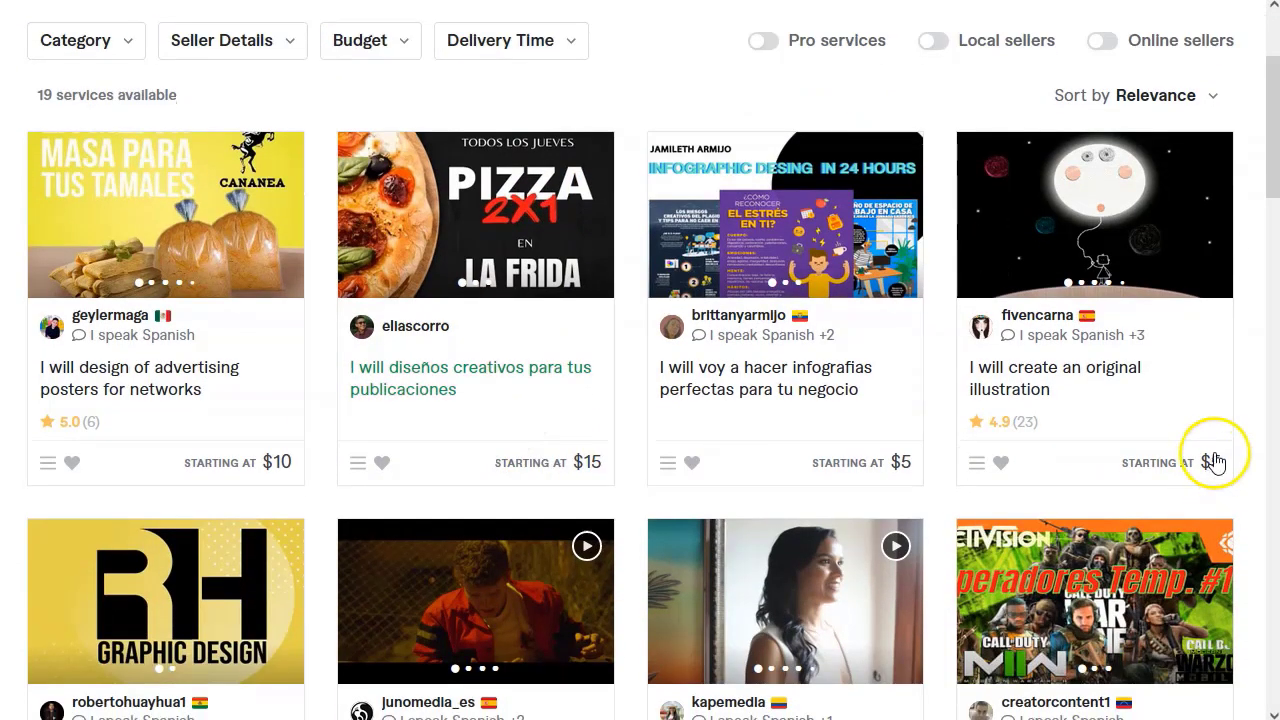
scroll(386, 449, down, 1)
scroll(380, 470, down, 1)
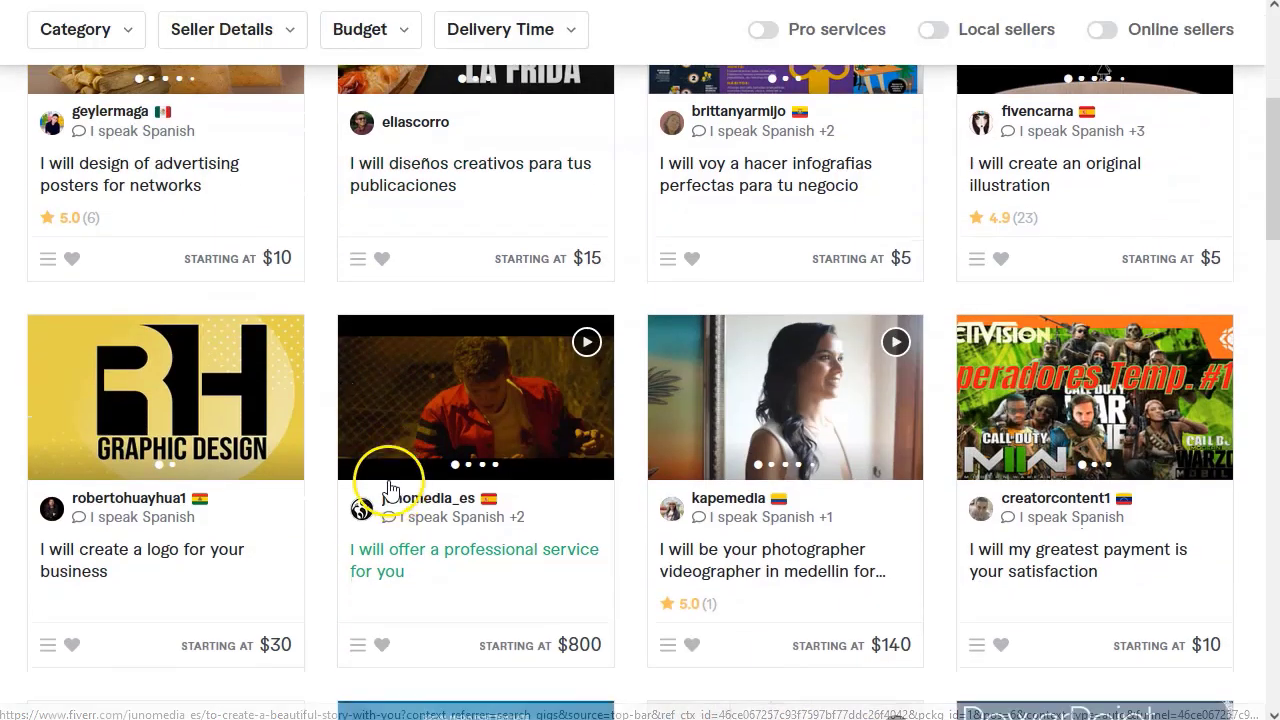
Step: Search Fiverr for "avatar" and look over the avatar drawing offers and their starting prices
scroll(357, 471, up, 4)
click(339, 34)
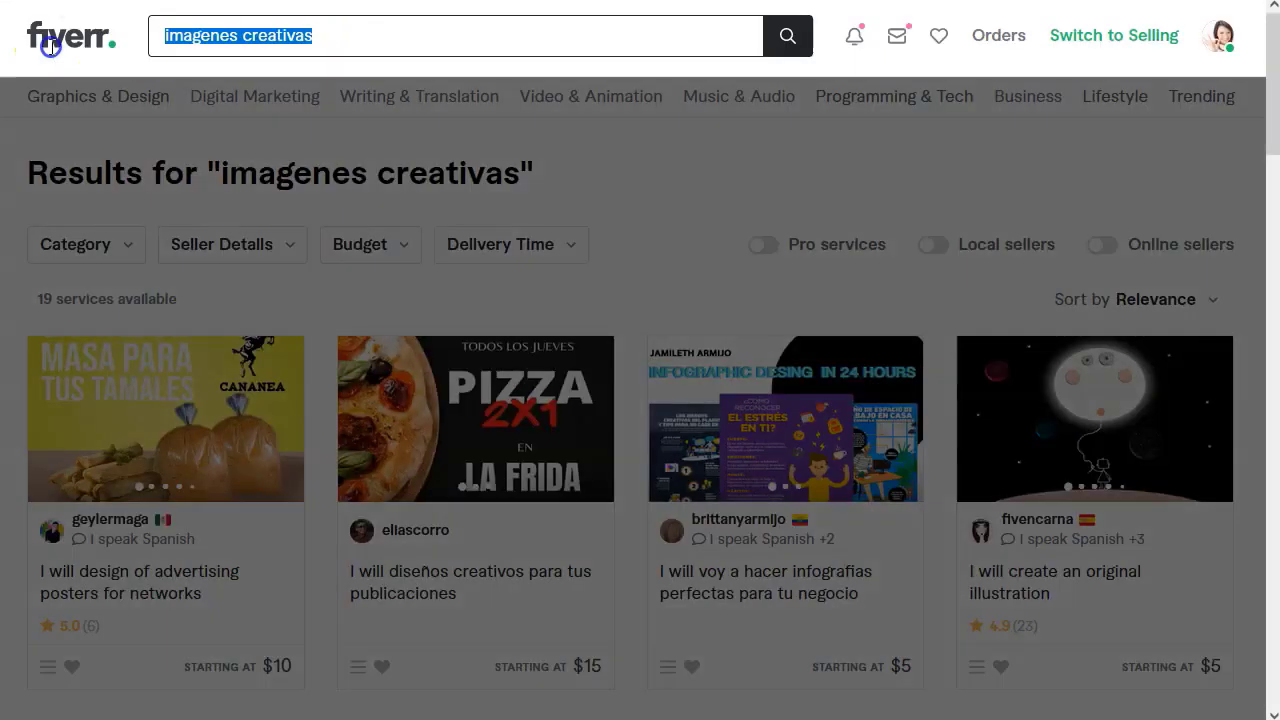
text(avatar)
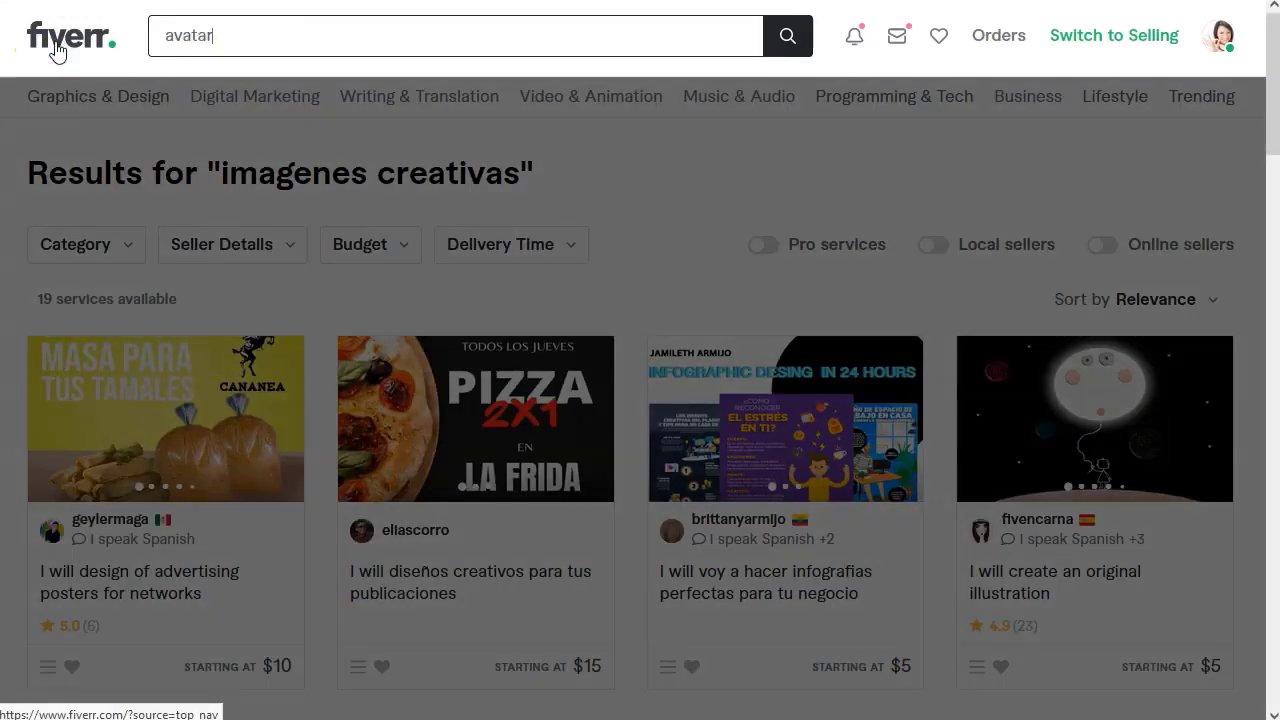
click(383, 242)
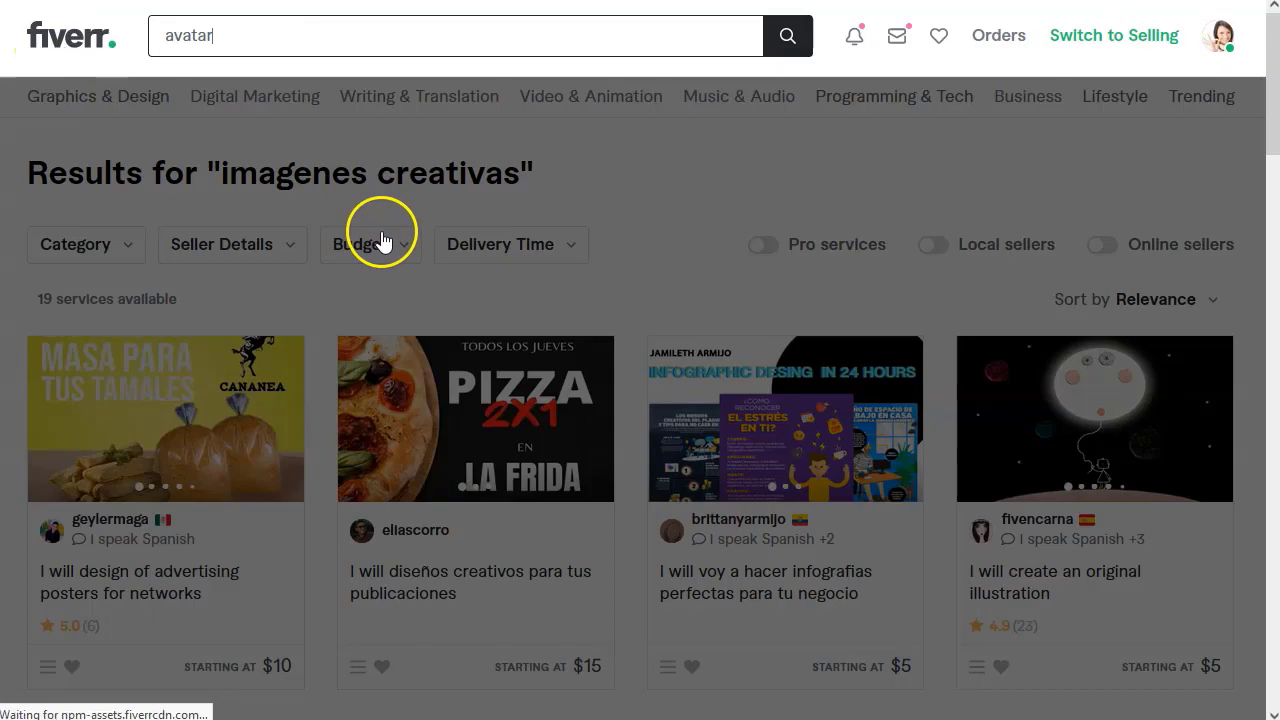
scroll(388, 238, down, 3)
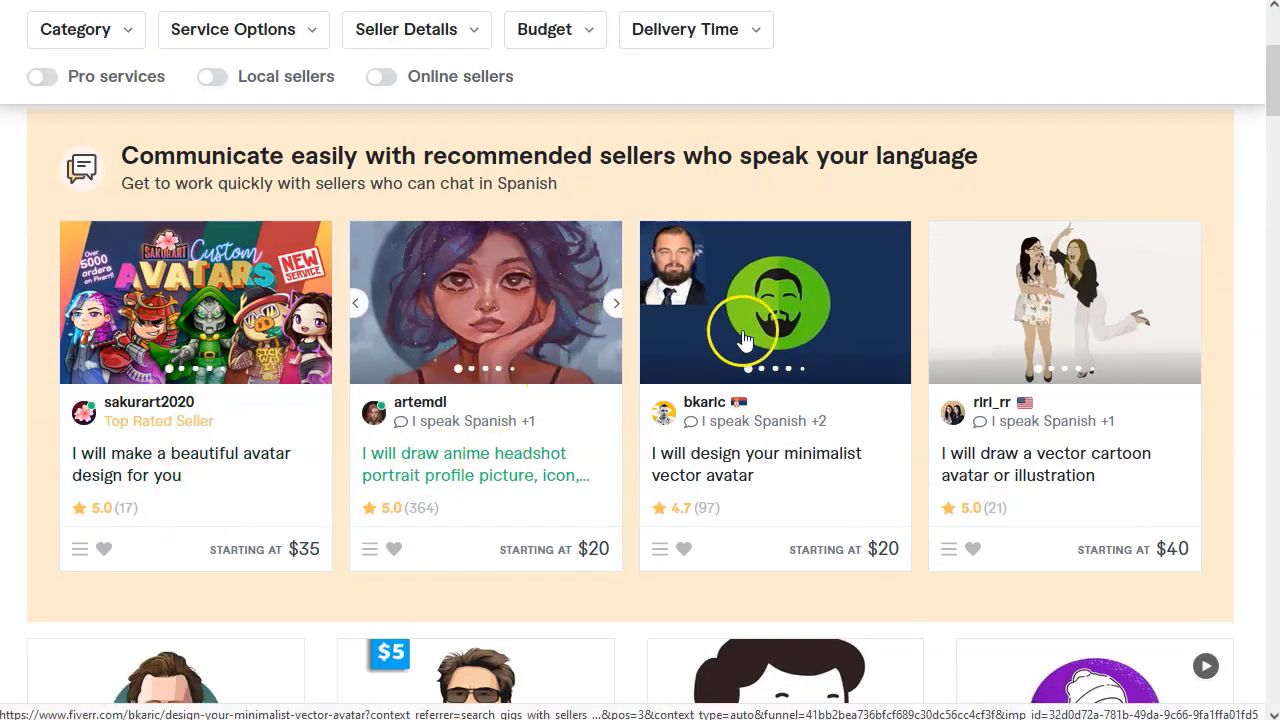
scroll(748, 363, down, 3)
scroll(624, 428, down, 1)
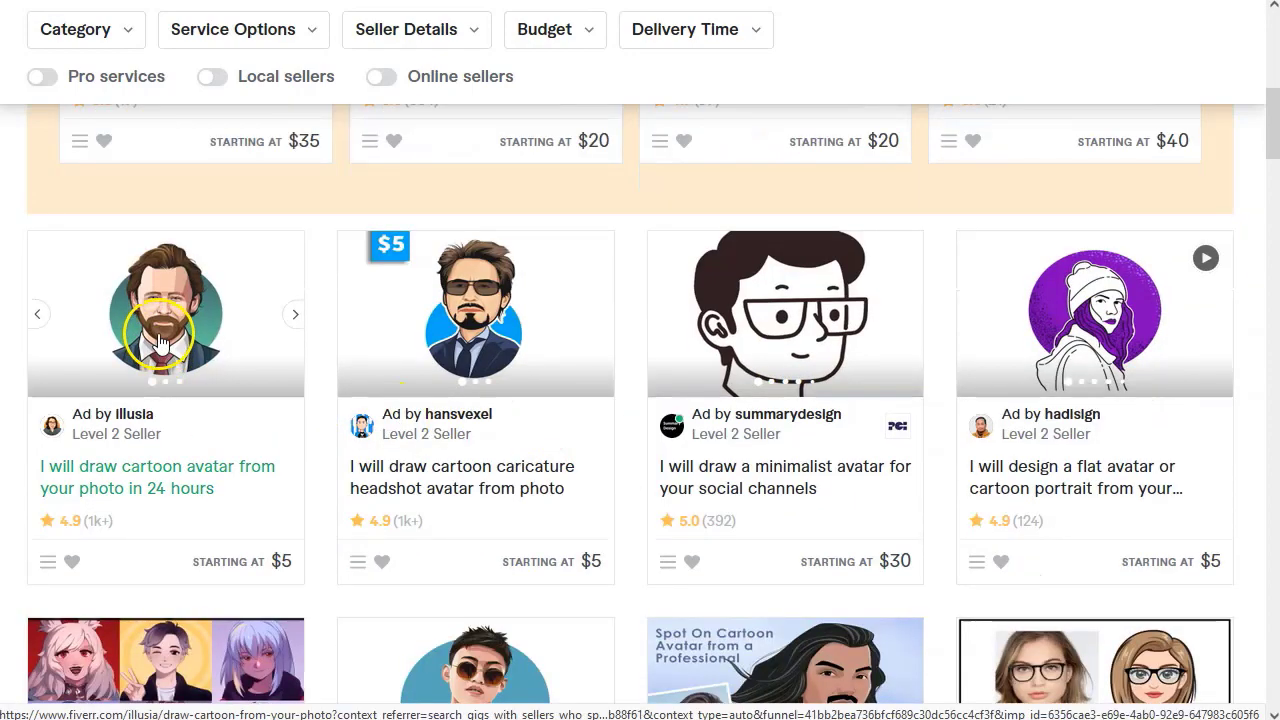
scroll(486, 340, down, 3)
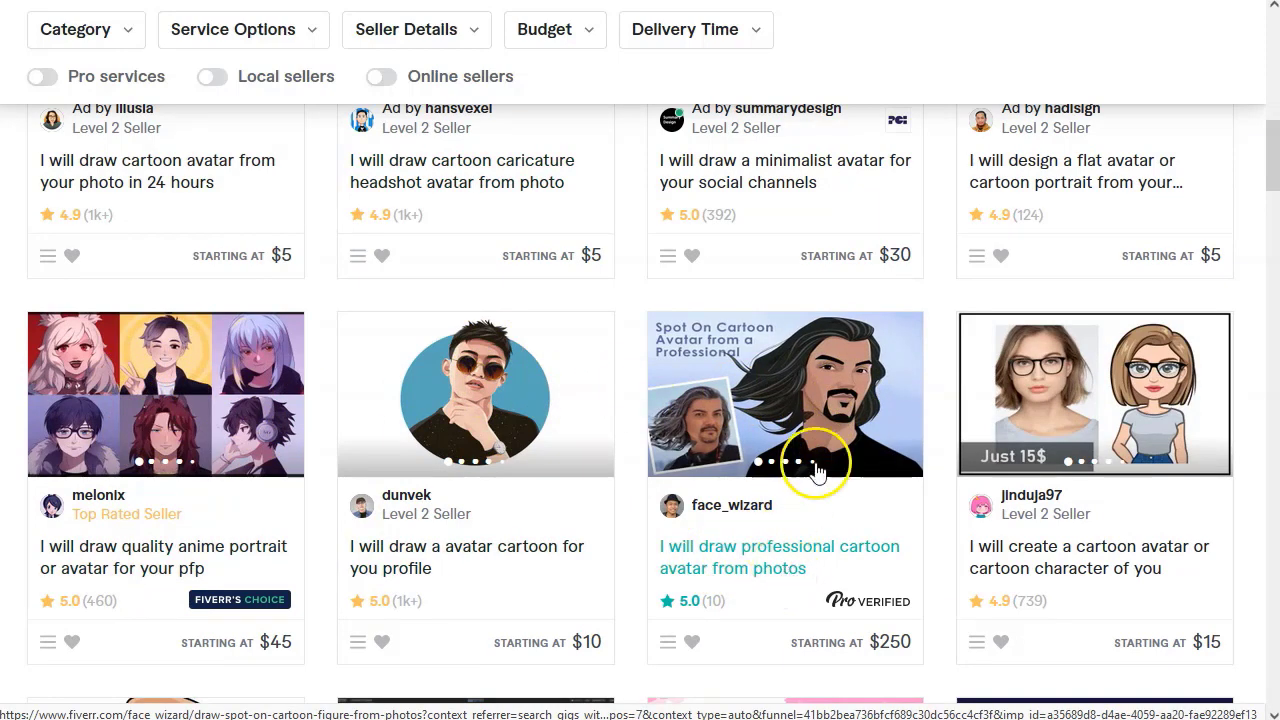
scroll(612, 430, down, 3)
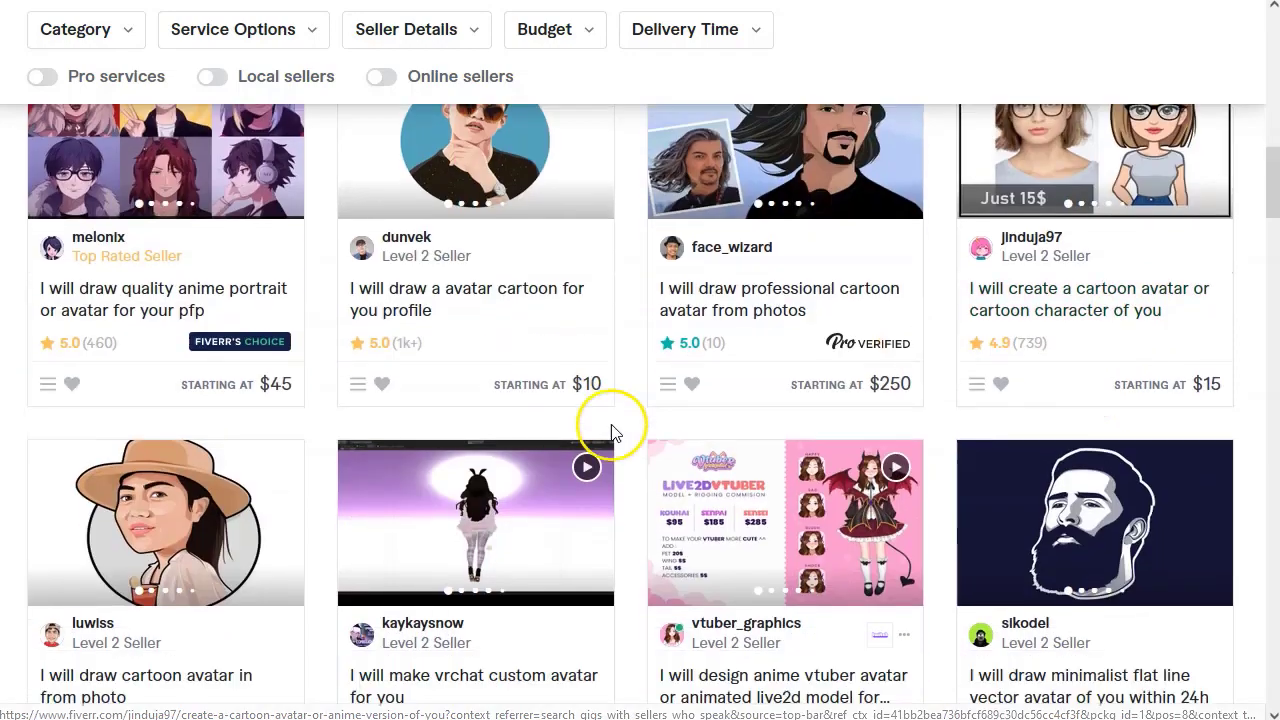
scroll(600, 440, down, 5)
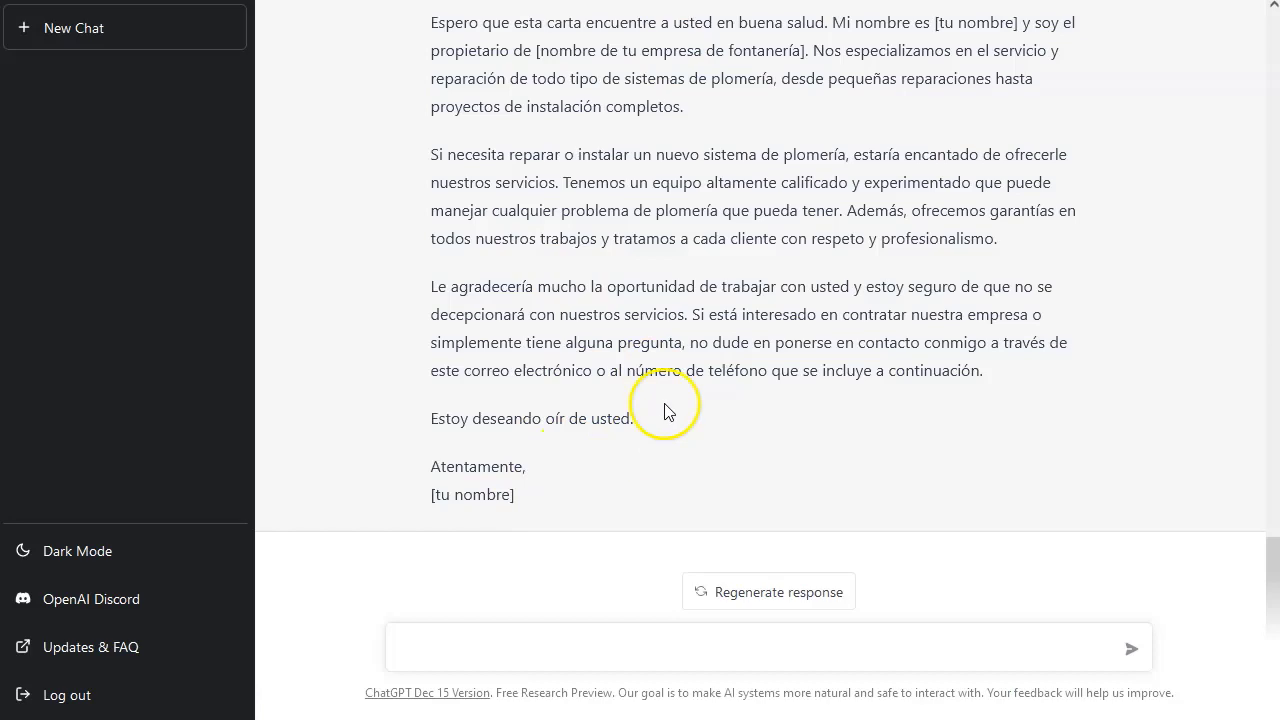
Step: Switch to ChatGPT and reread the generated plumbing service email
scroll(660, 408, up, 4)
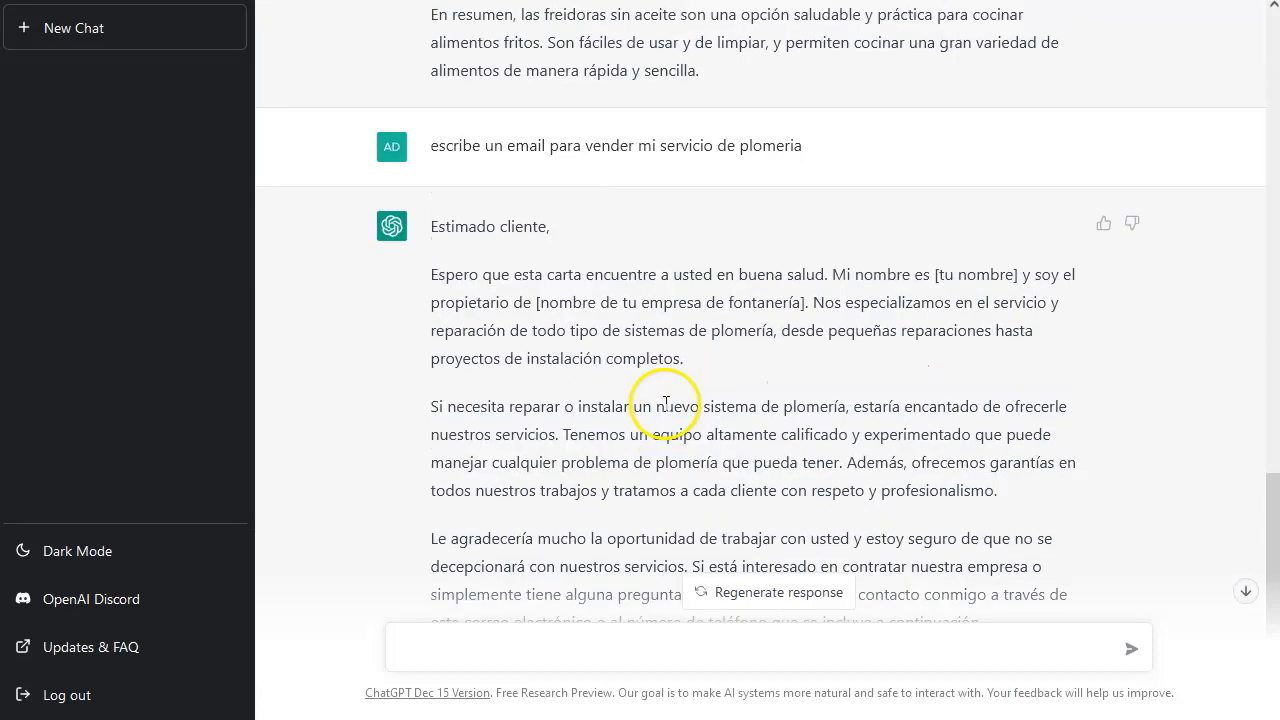
scroll(646, 407, down, 4)
scroll(631, 340, up, 3)
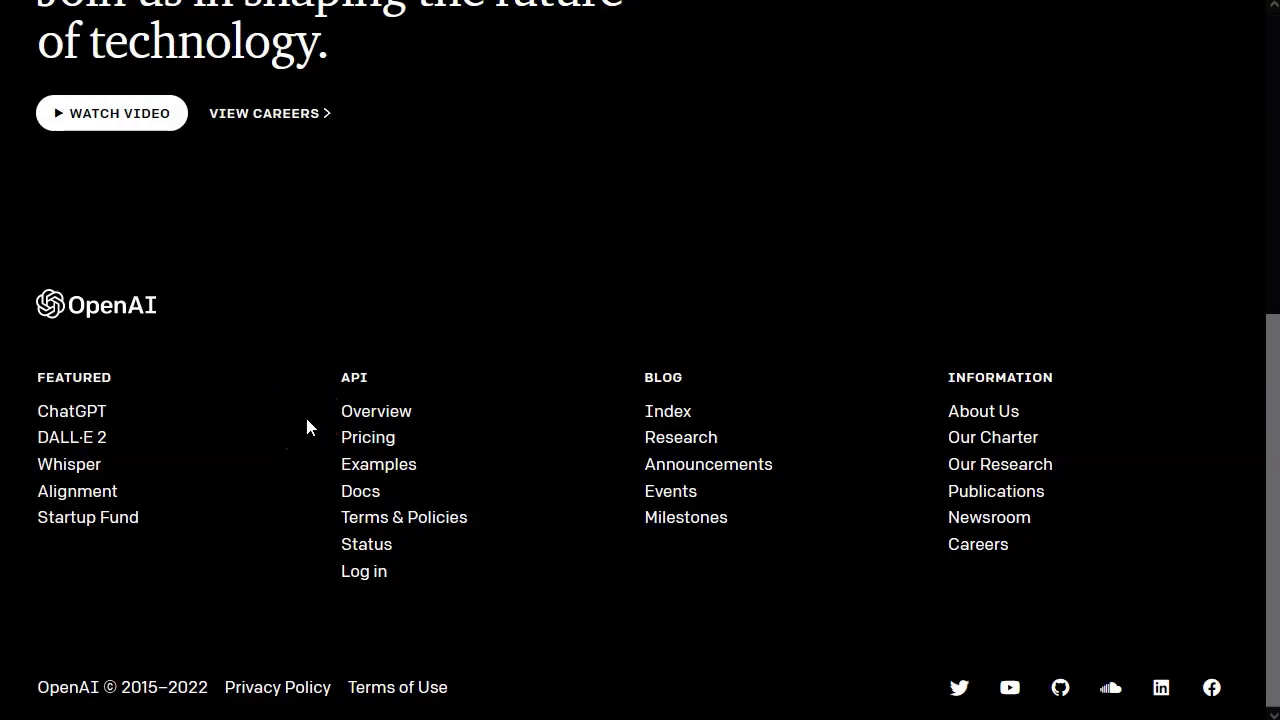
Step: Open the DALL·E 2 page on the OpenAI site, go to its sign-up and choose to log in with an existing account
click(108, 437)
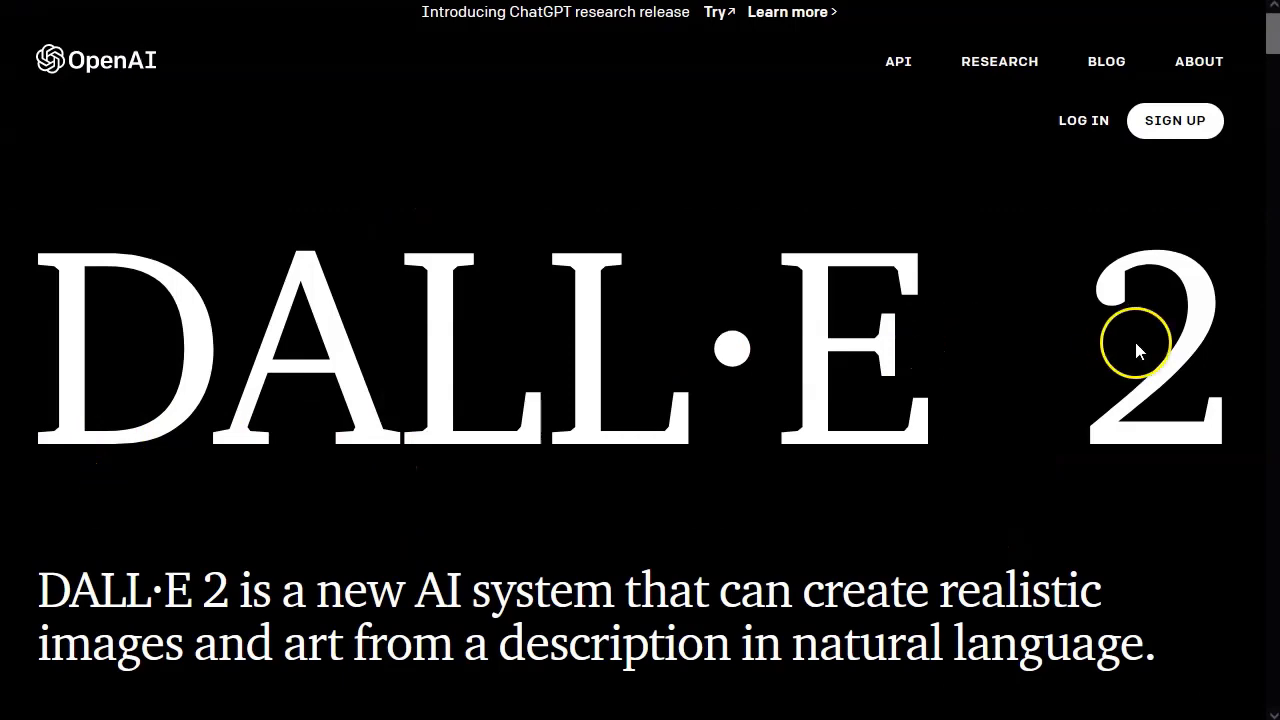
scroll(400, 425, down, 2)
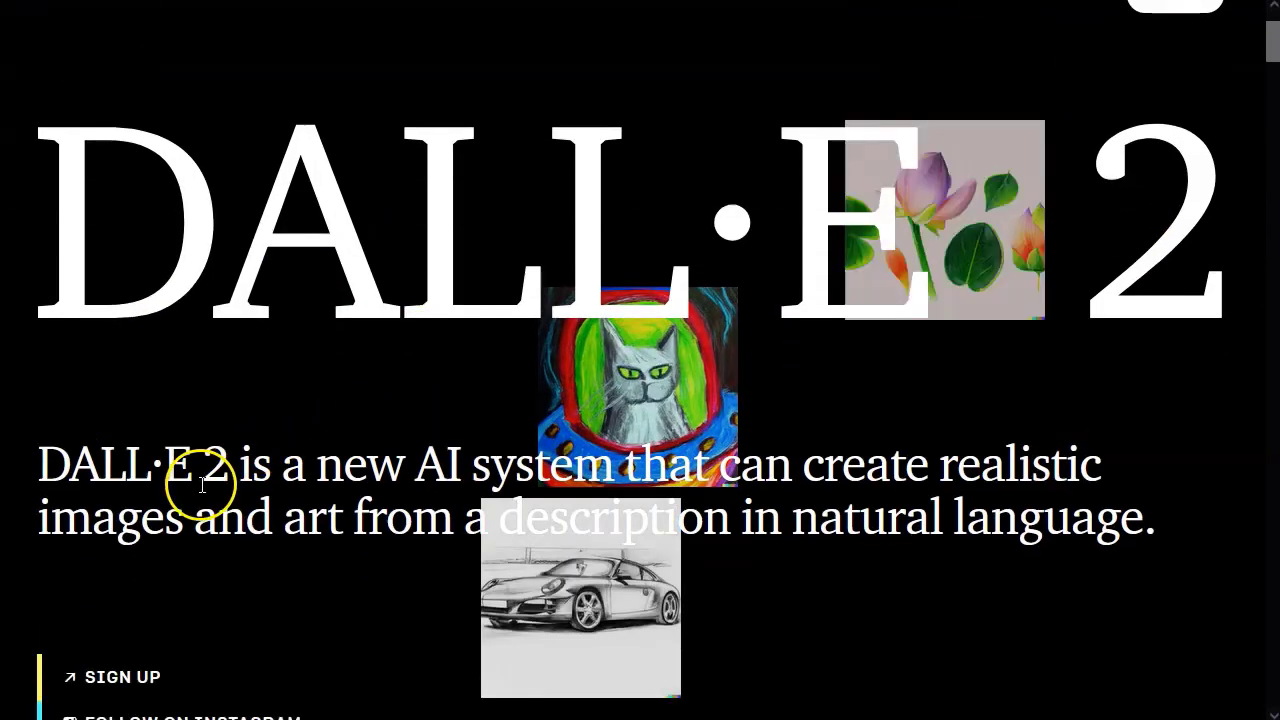
scroll(250, 460, down, 3)
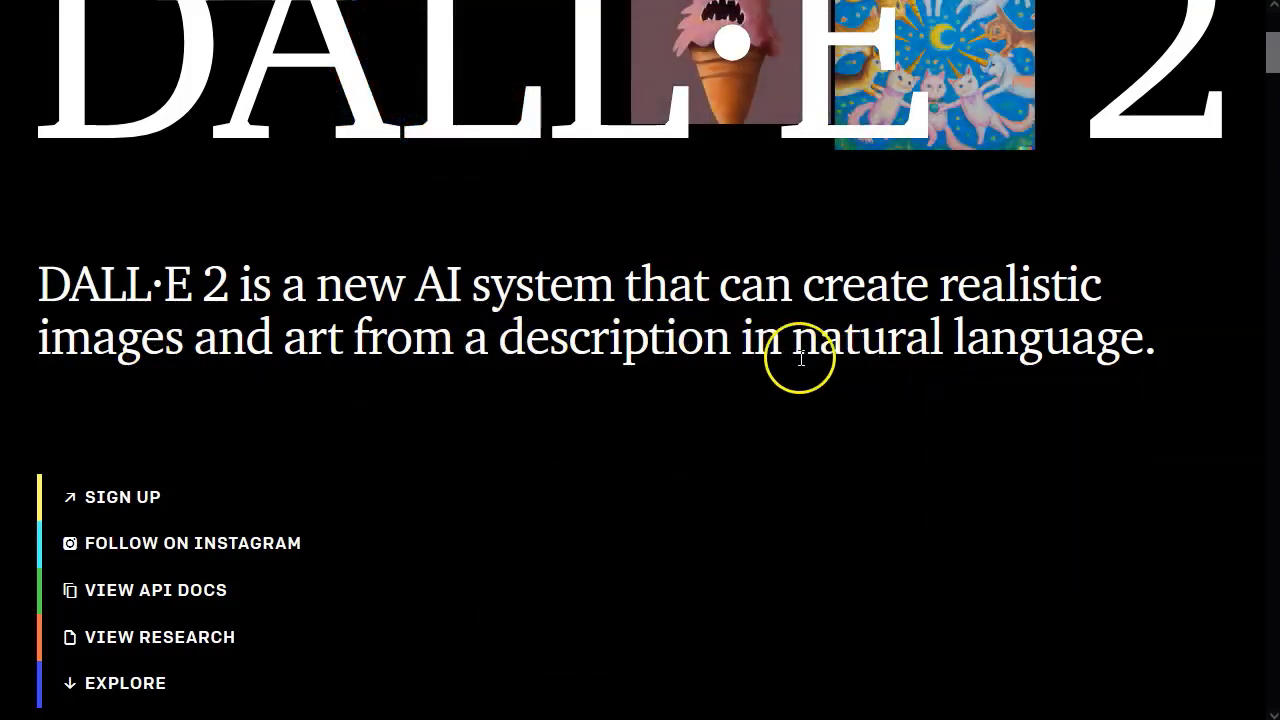
scroll(354, 420, down, 5)
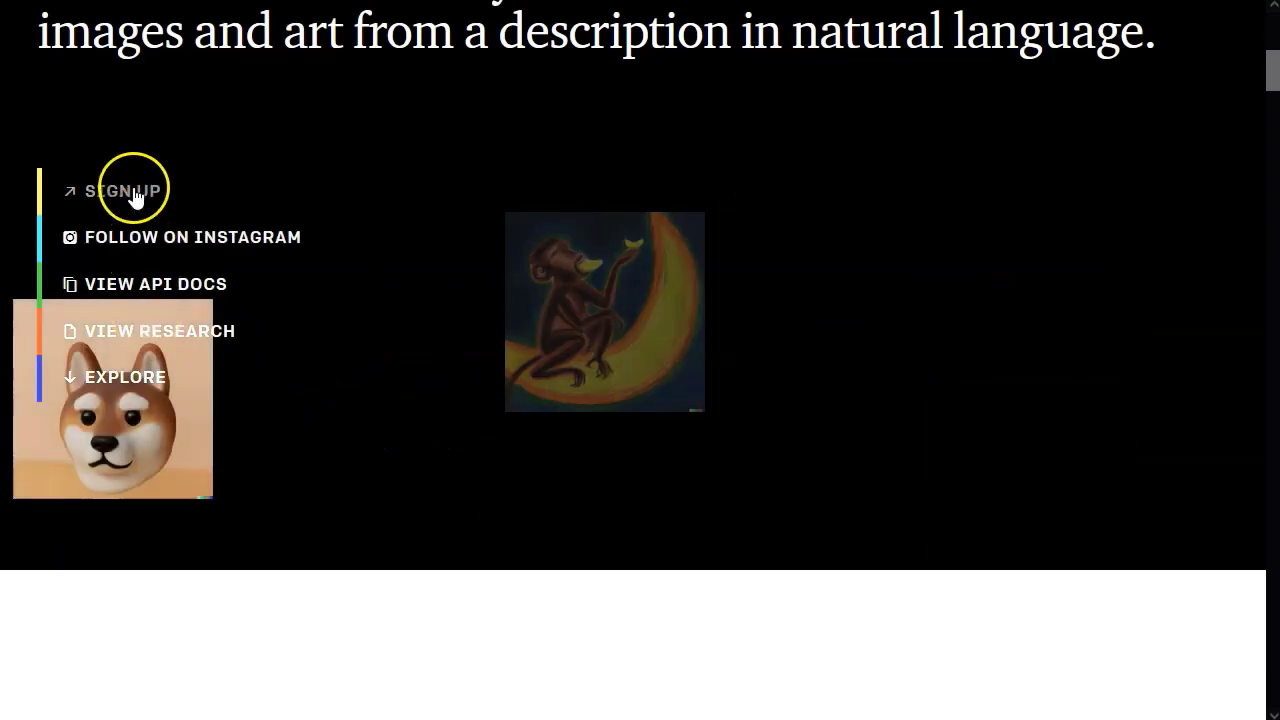
click(125, 191)
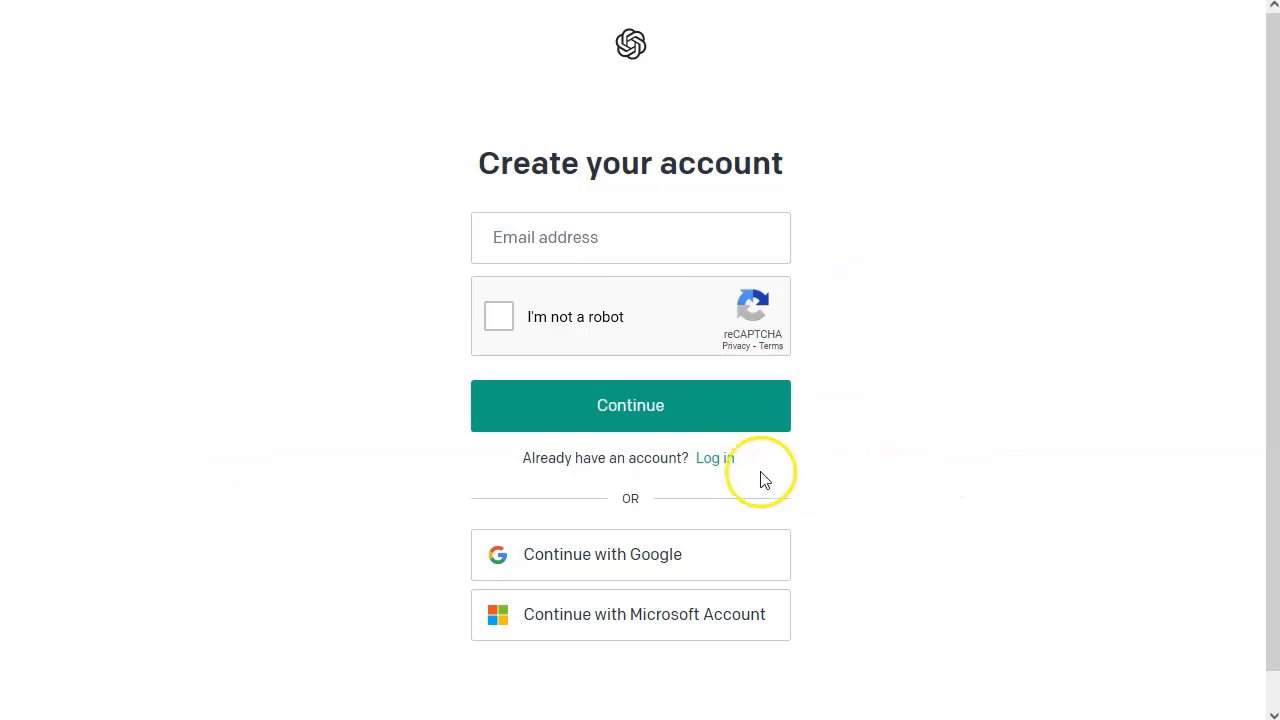
click(710, 466)
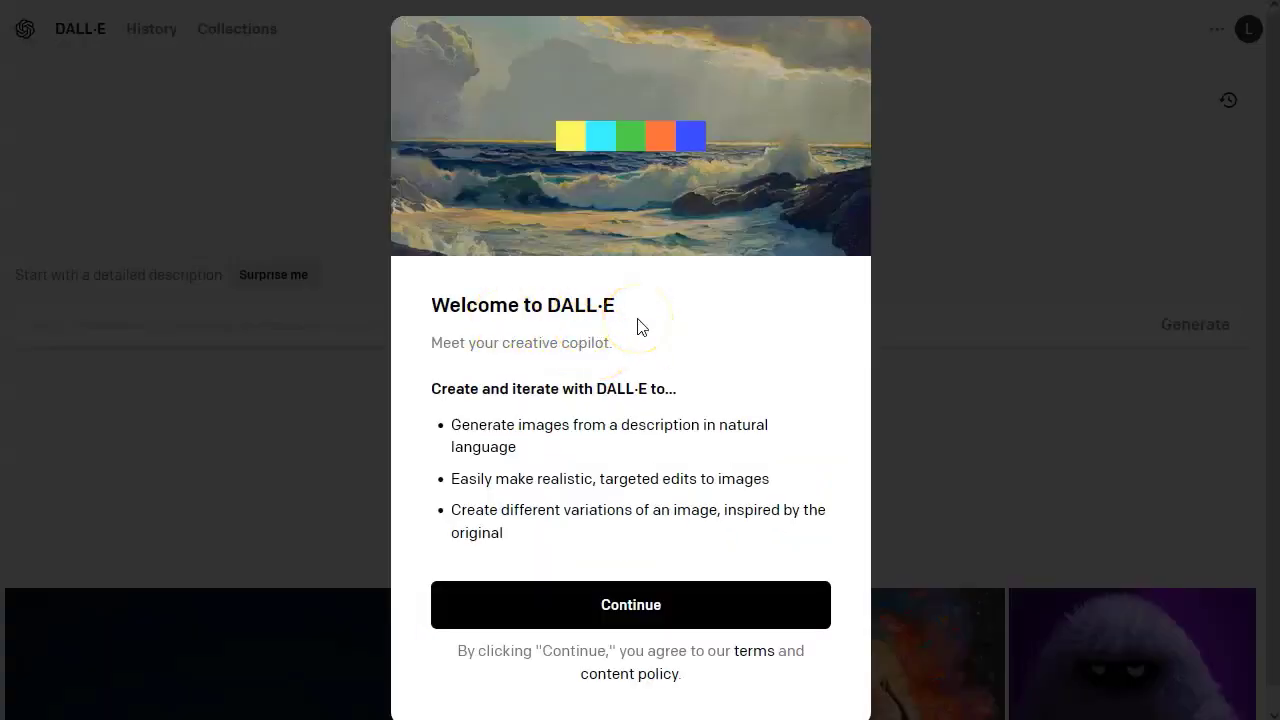
Step: Accept the DALL·E welcome terms and proceed past the free credits notice to start creating
click(638, 606)
click(614, 556)
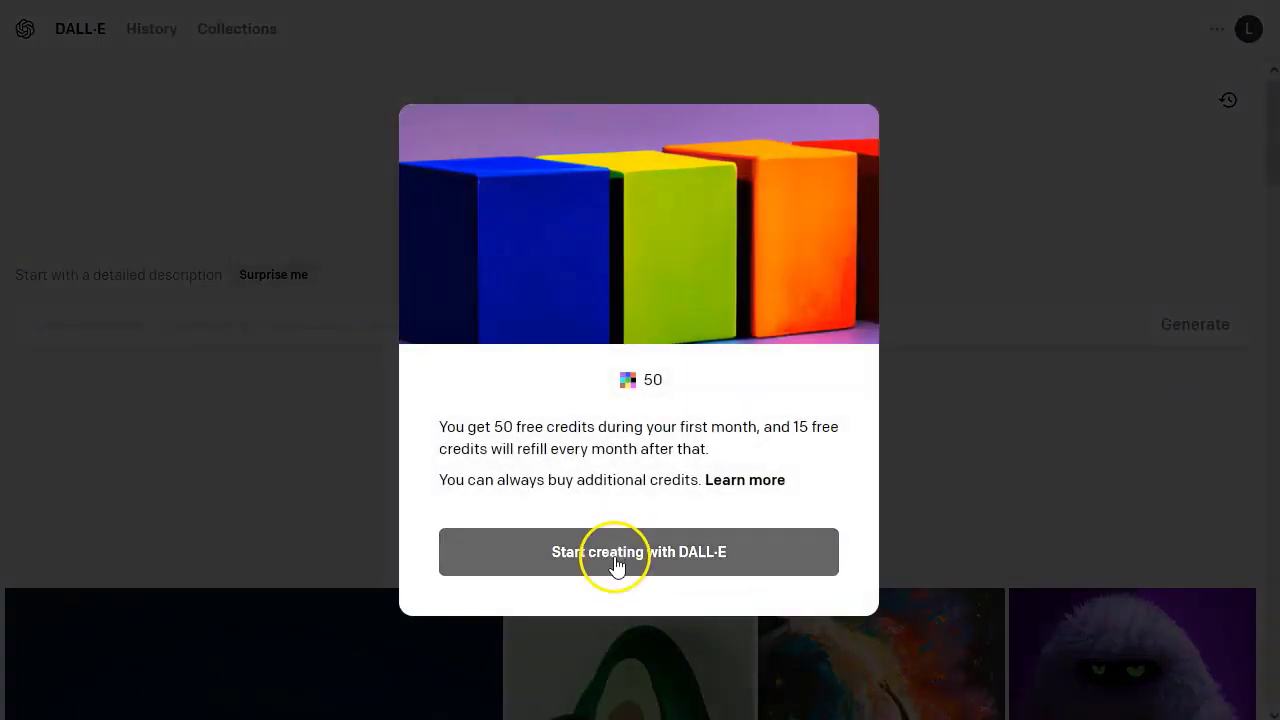
click(640, 551)
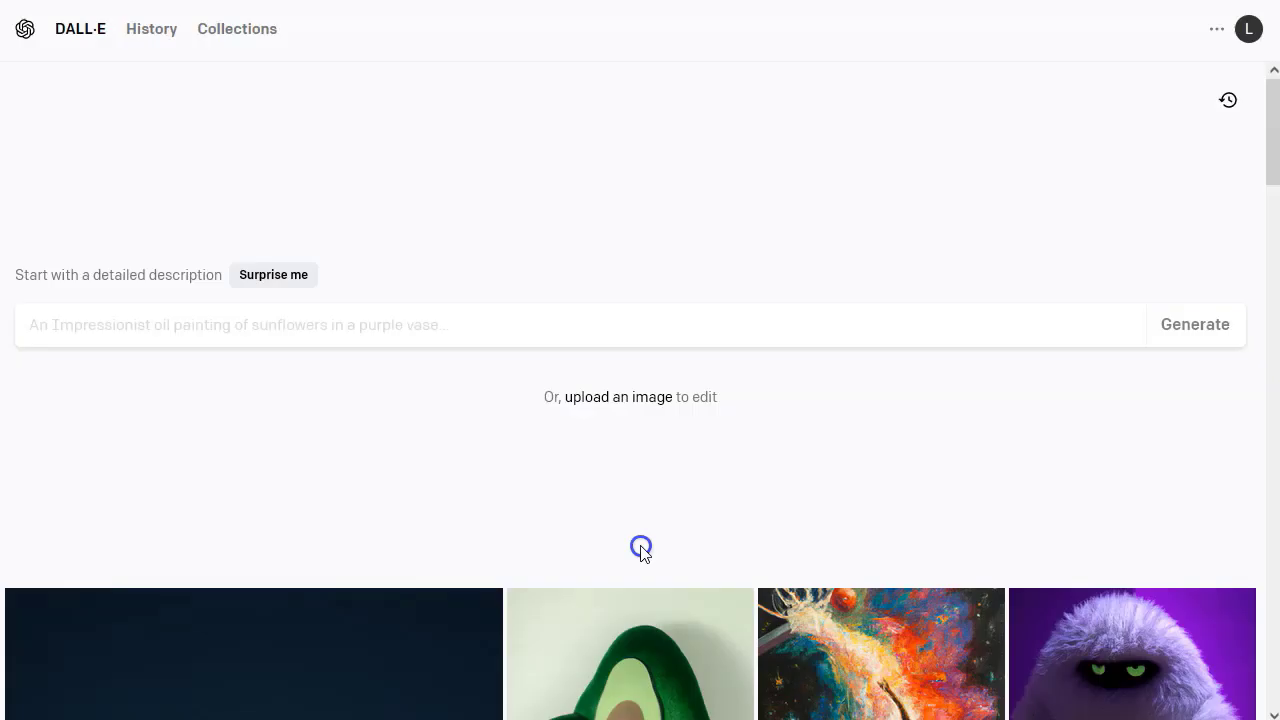
Step: Browse the DALL·E gallery of example images and examine the descriptions used to create them
scroll(346, 420, down, 5)
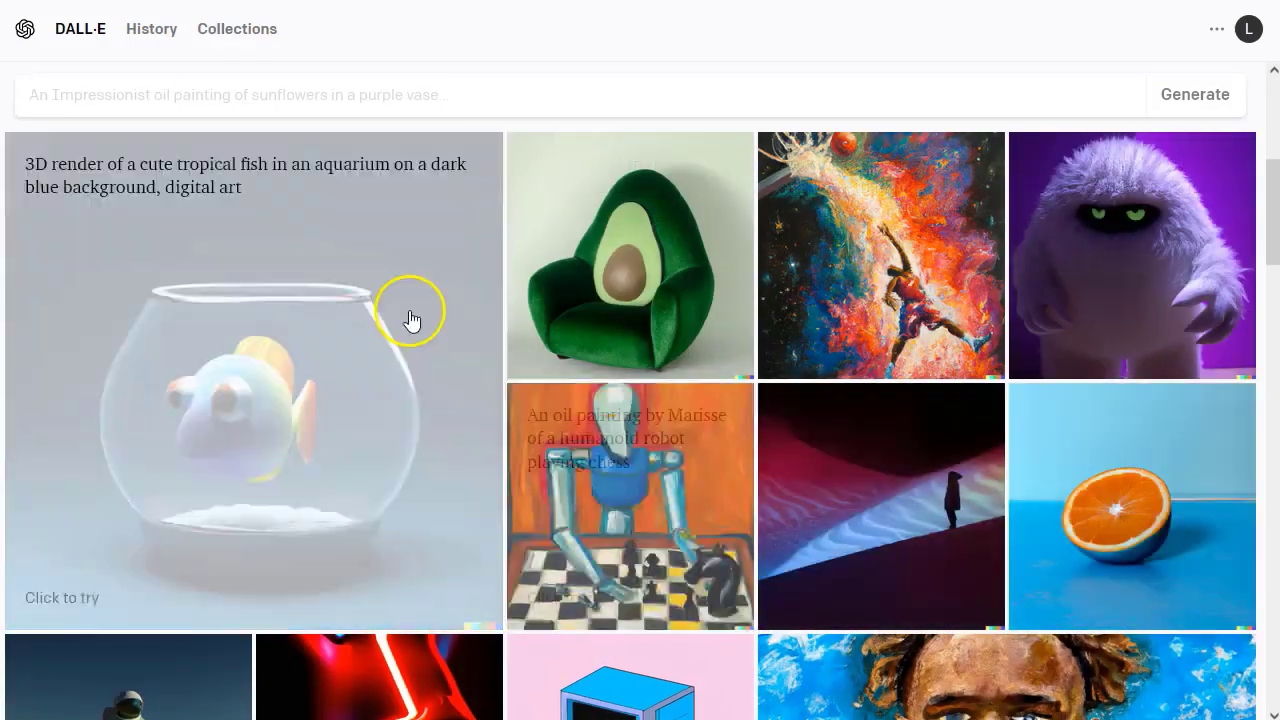
scroll(900, 491, down, 6)
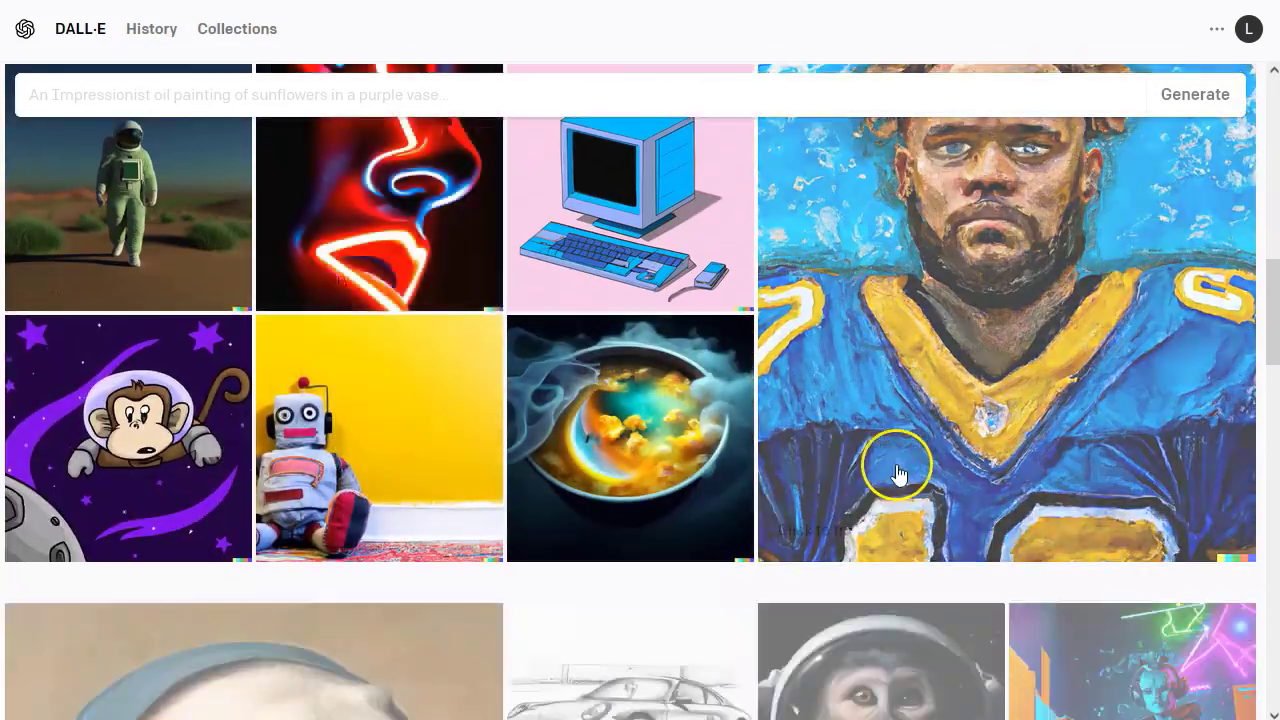
scroll(897, 473, down, 9)
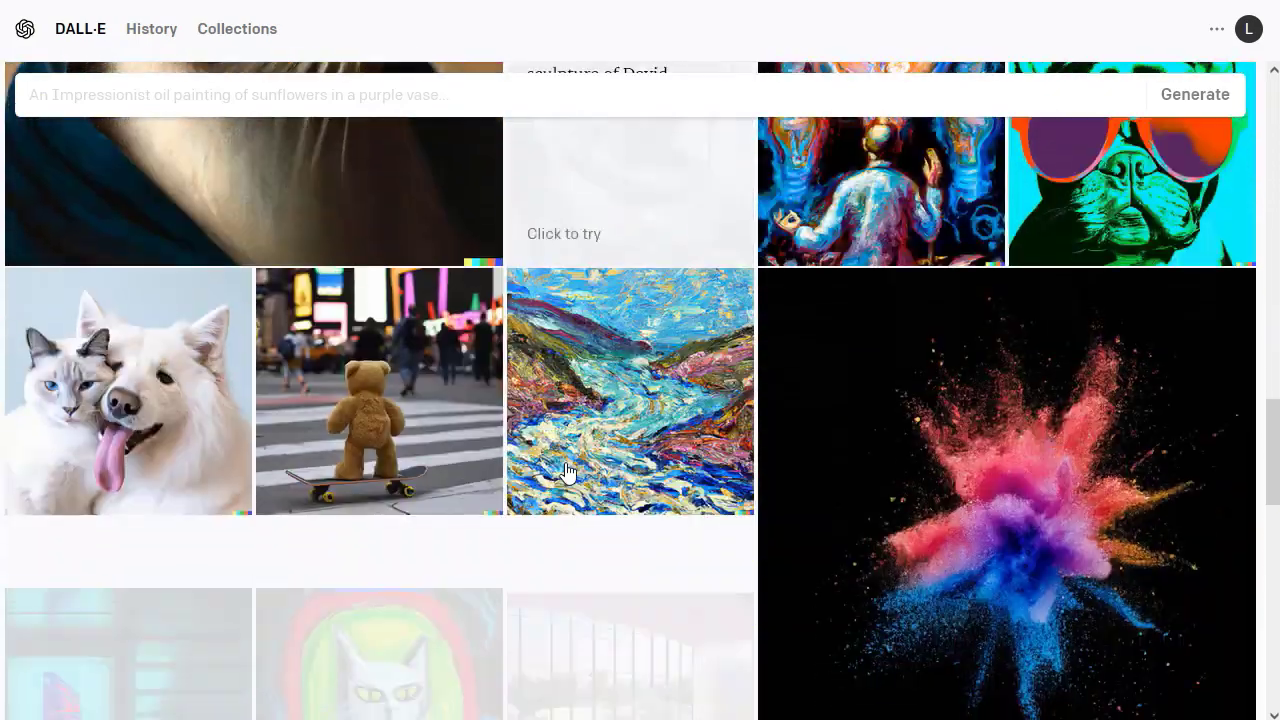
scroll(562, 450, down, 4)
scroll(553, 430, down, 5)
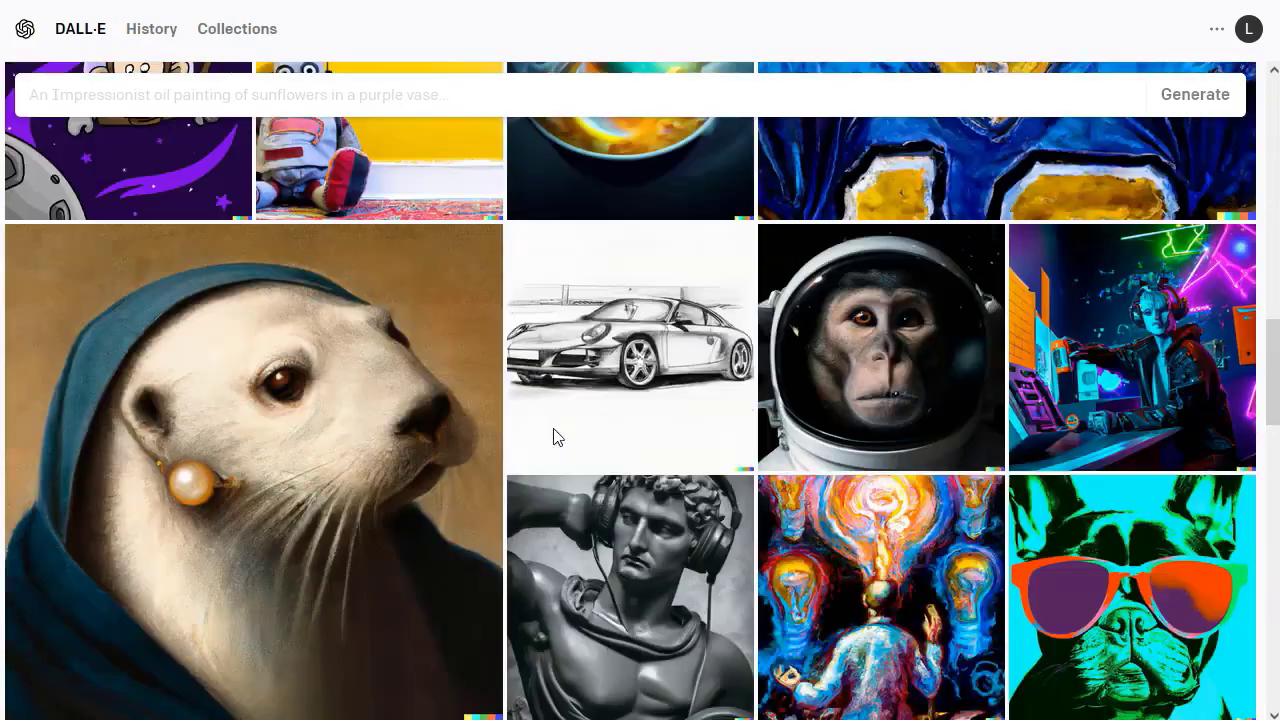
key(Home)
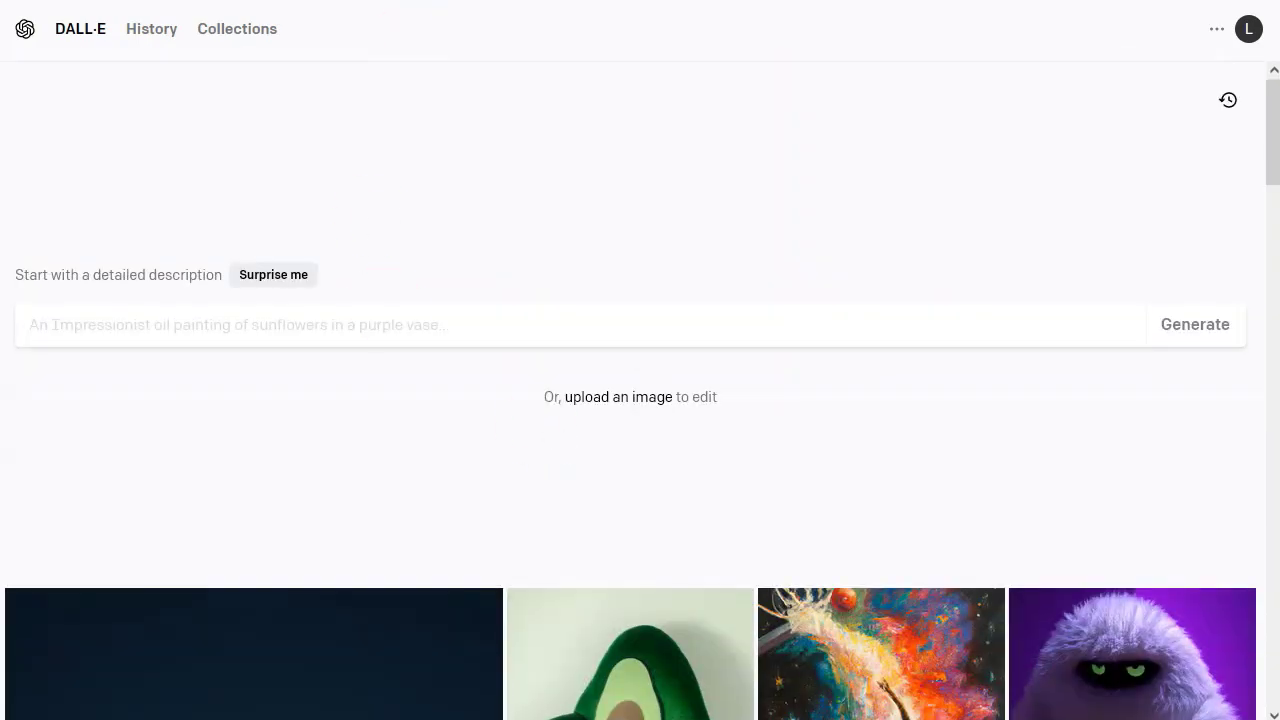
scroll(480, 344, down, 2)
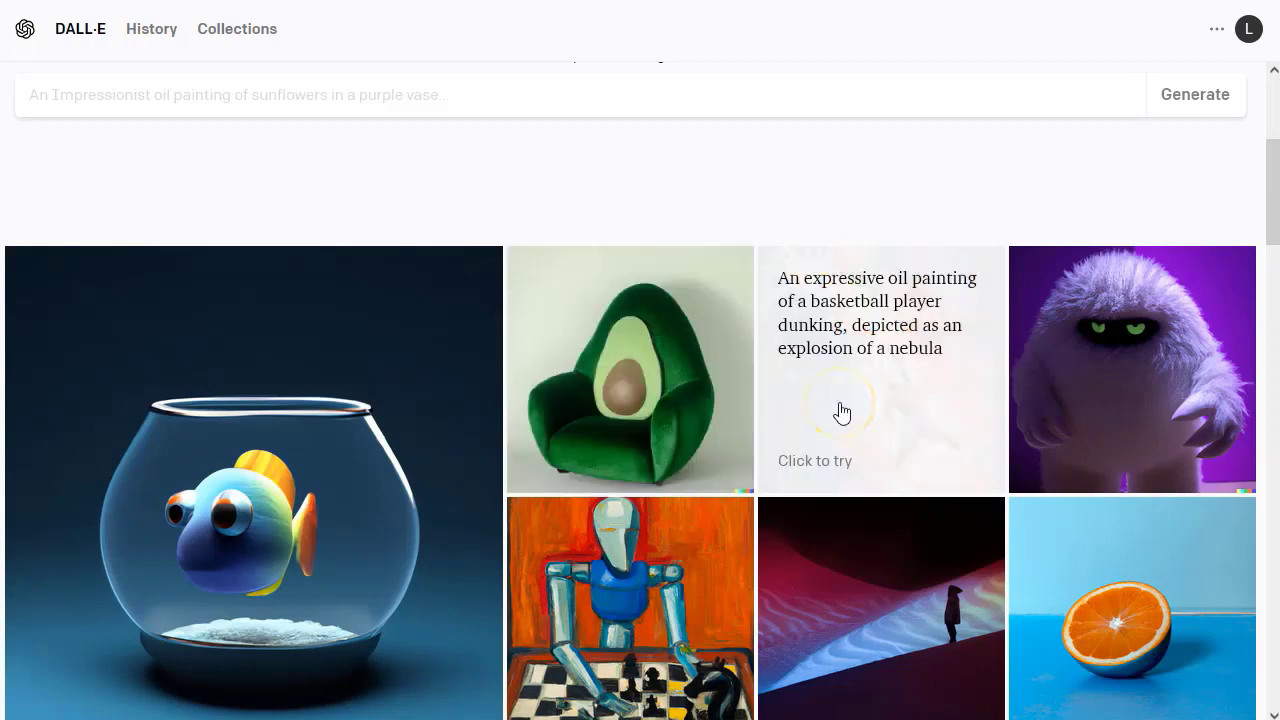
Step: Enter the description "hombre limpiando un tesla rojo" and generate images from it
scroll(842, 412, up, 3)
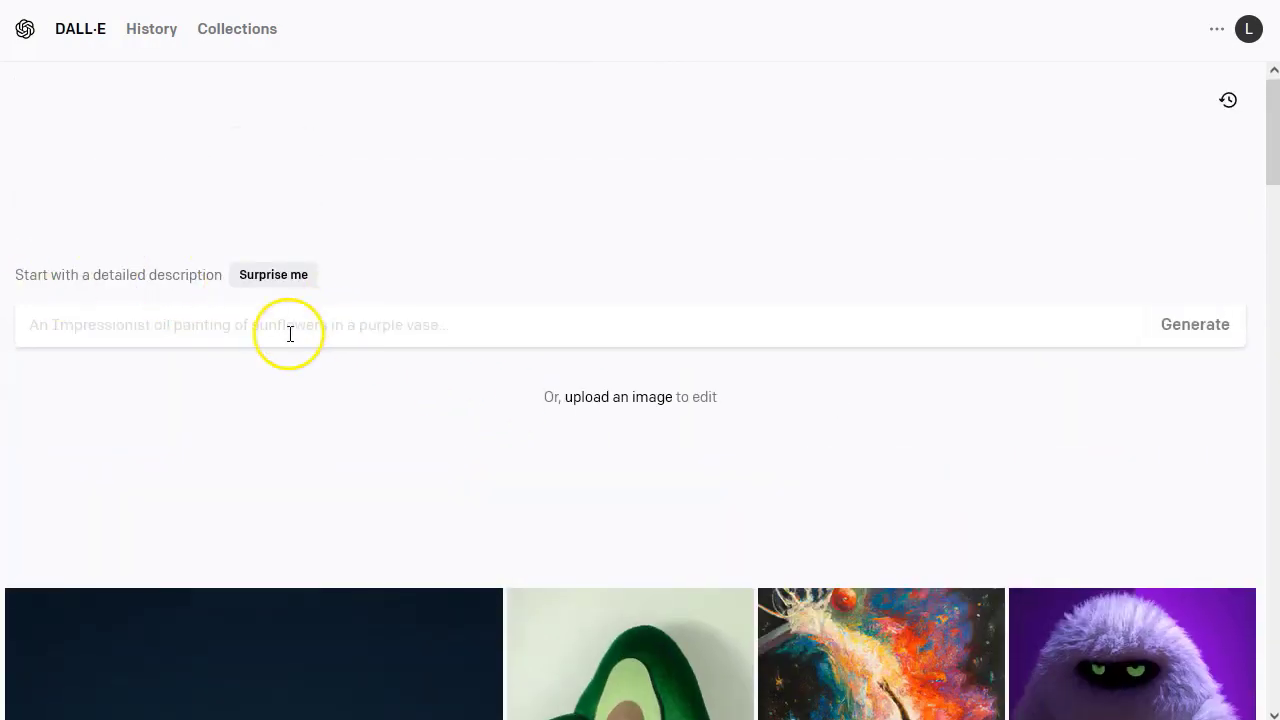
text(hombre)
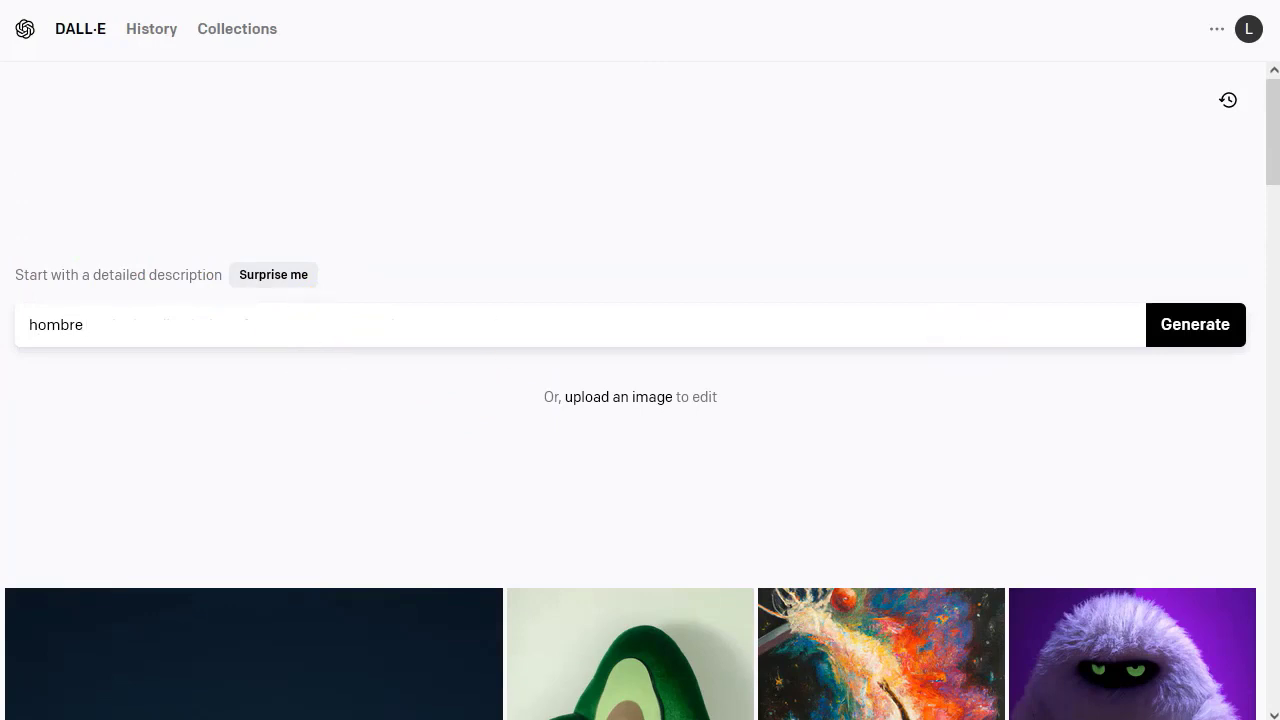
double_click(107, 323)
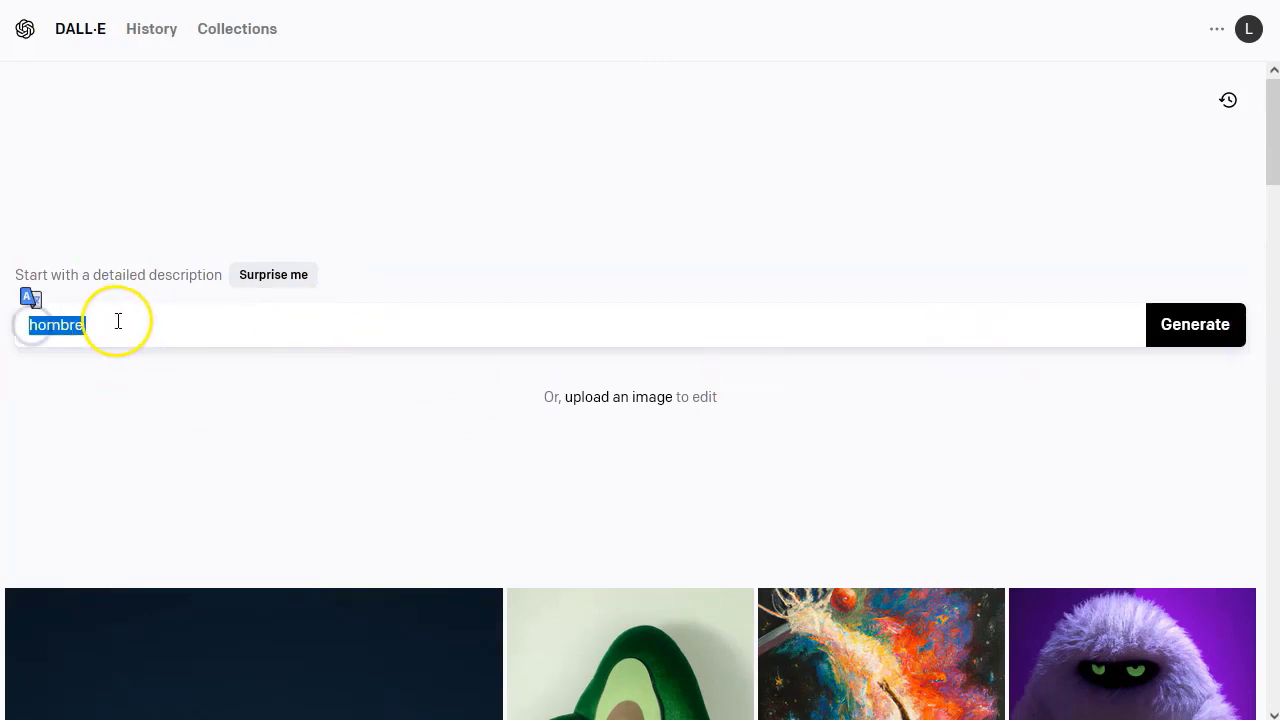
click(116, 322)
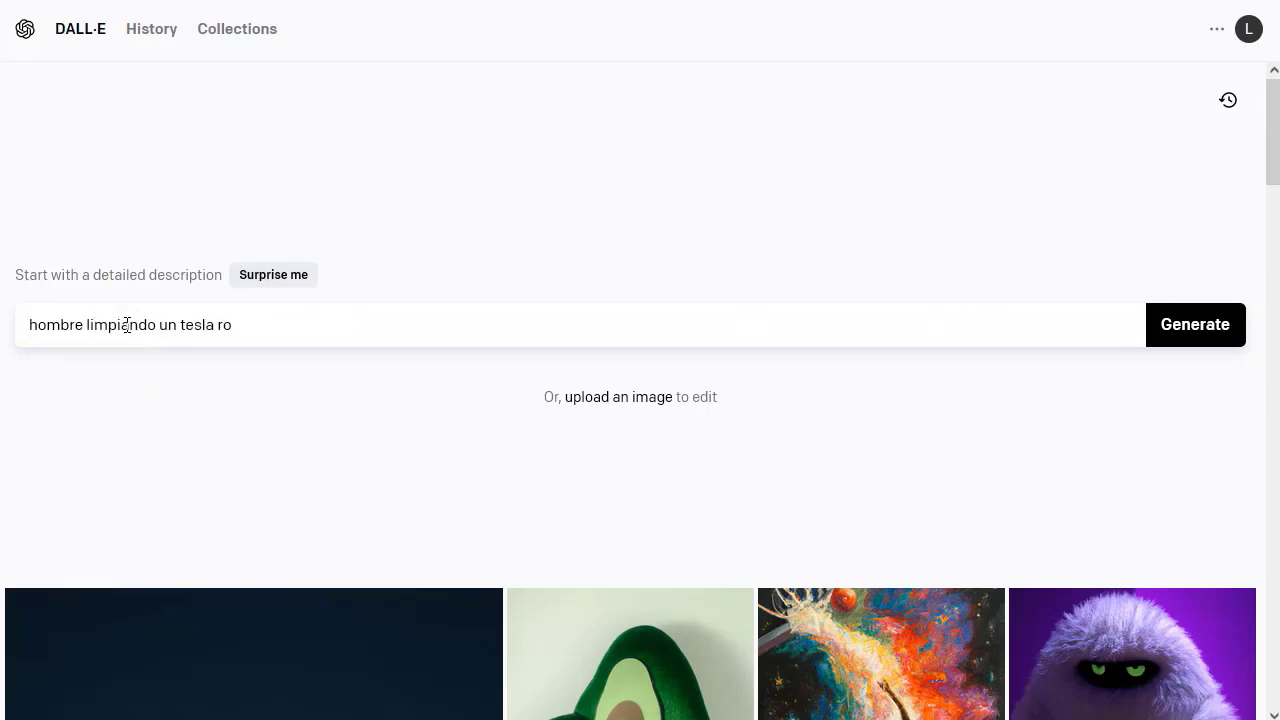
click(1200, 327)
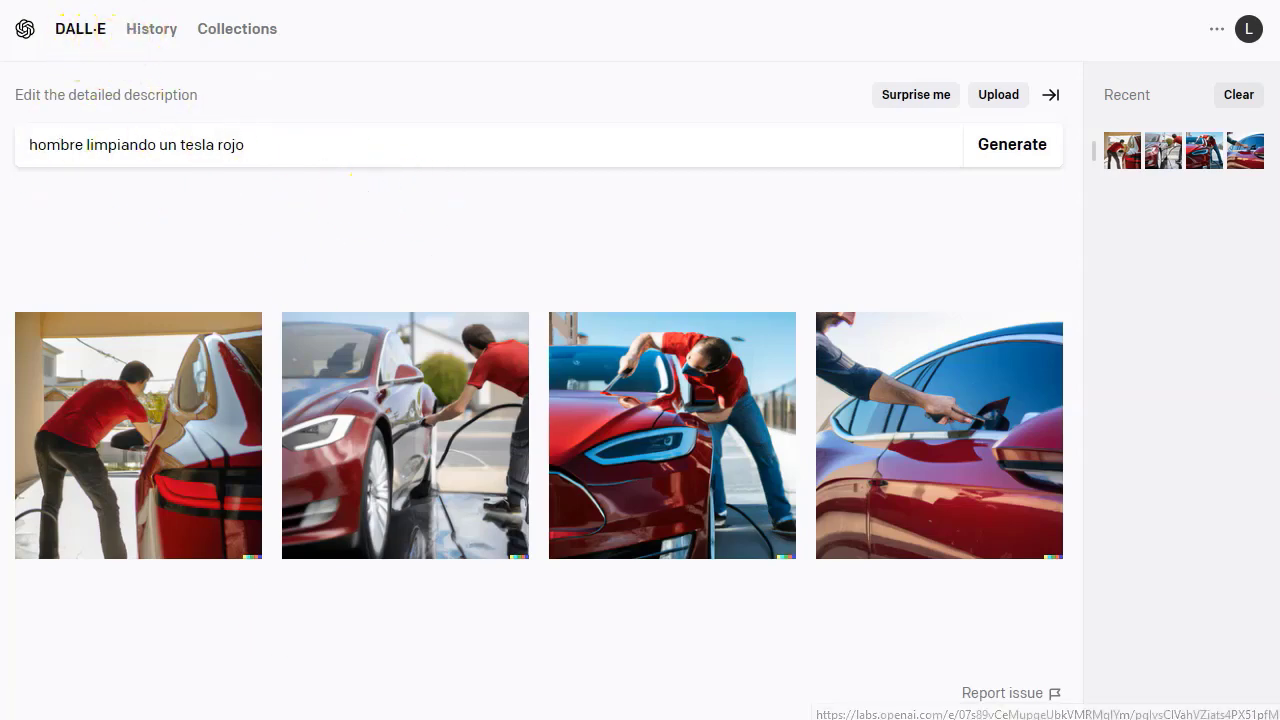
Step: Replace the description with the copied prompt "Portrait shinkai makoto studio ghibli … elegant highly detailed digital painting artstation pixiv" and generate the images
click(277, 139)
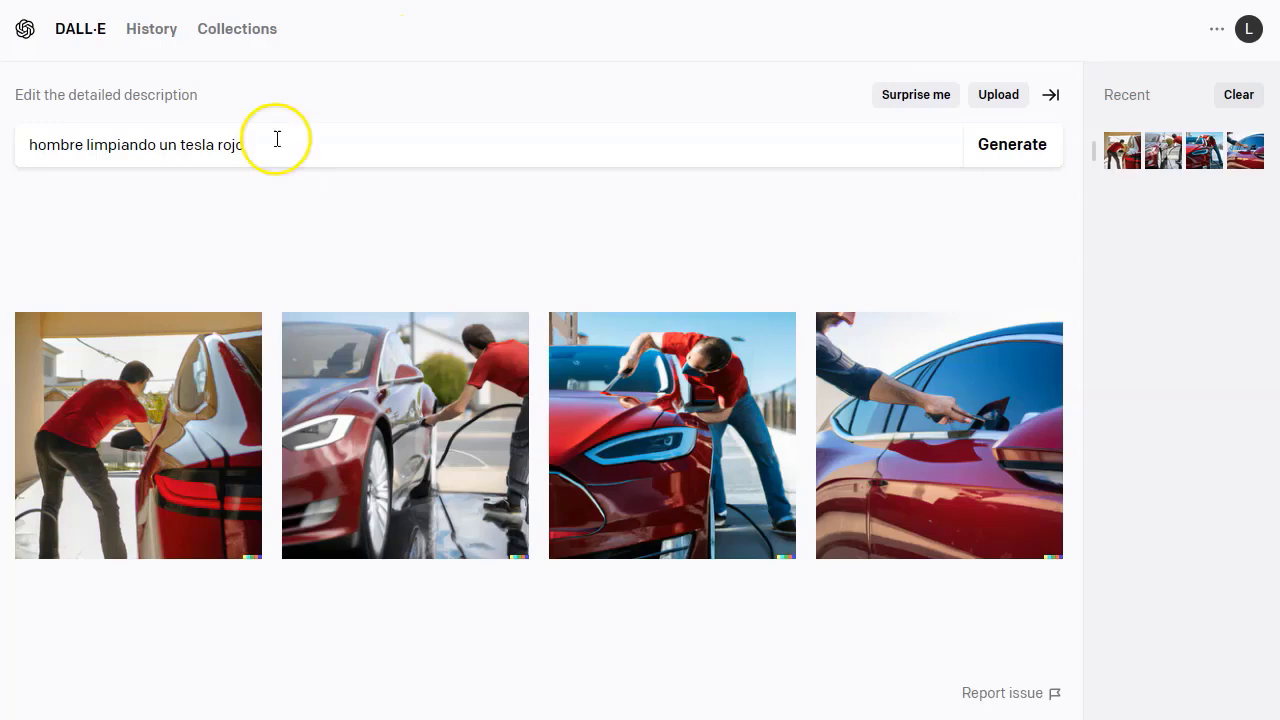
key(ctrl+a)
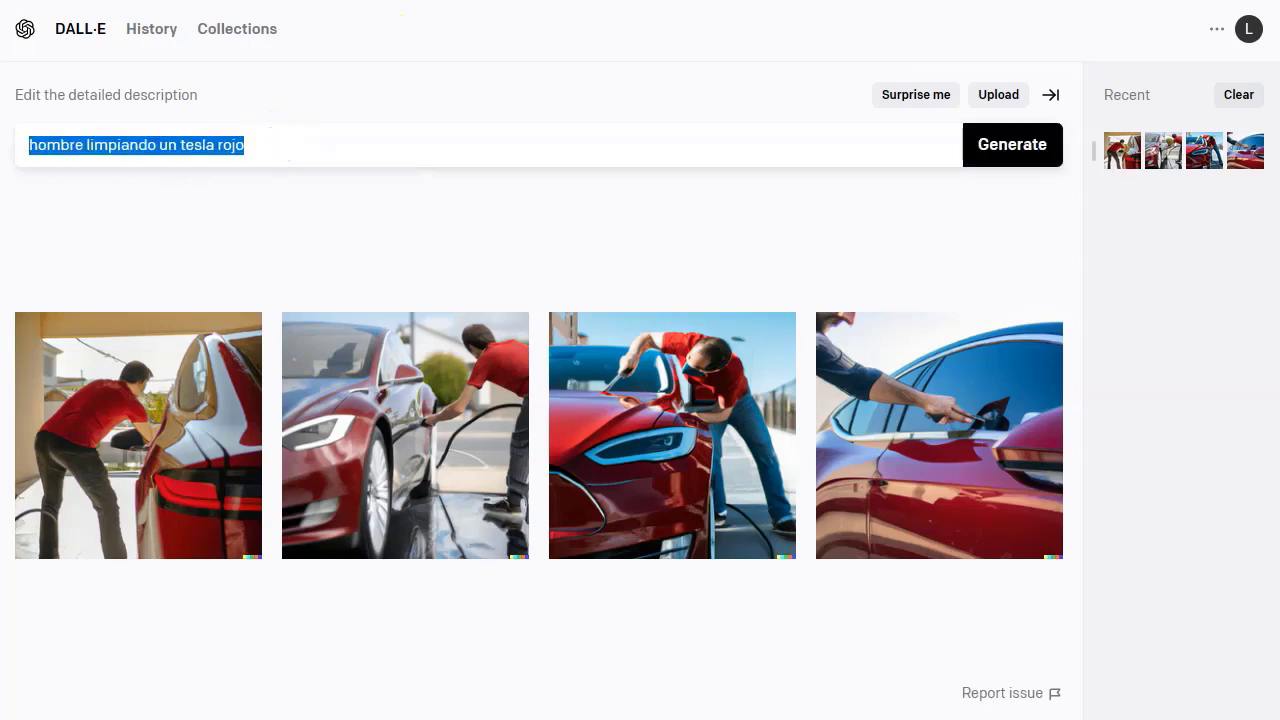
key(ctrl+v)
click(511, 160)
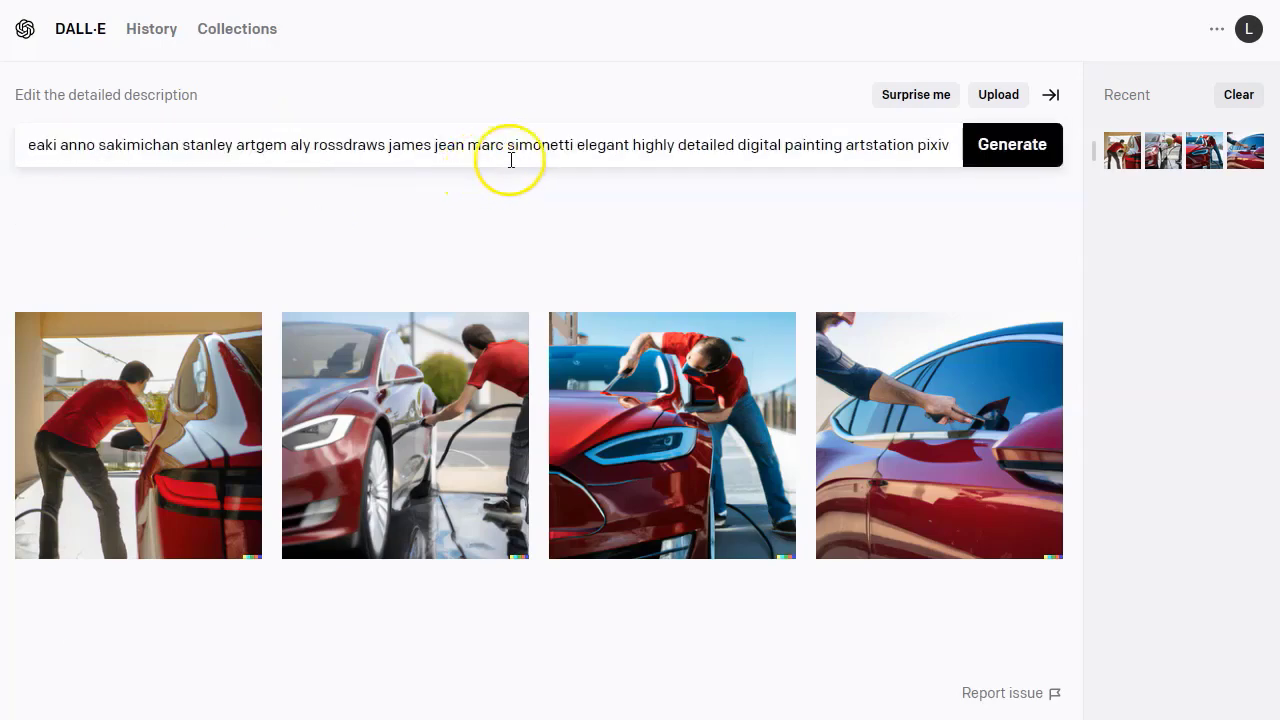
key(Home)
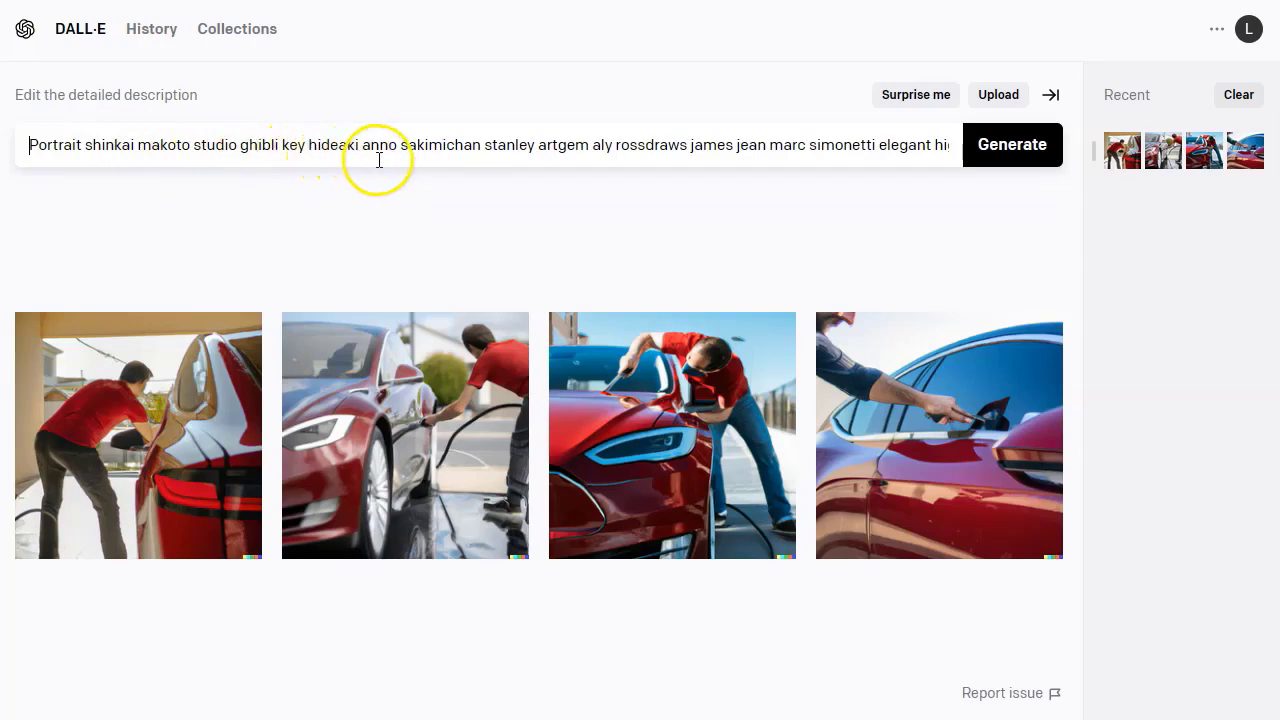
key(End)
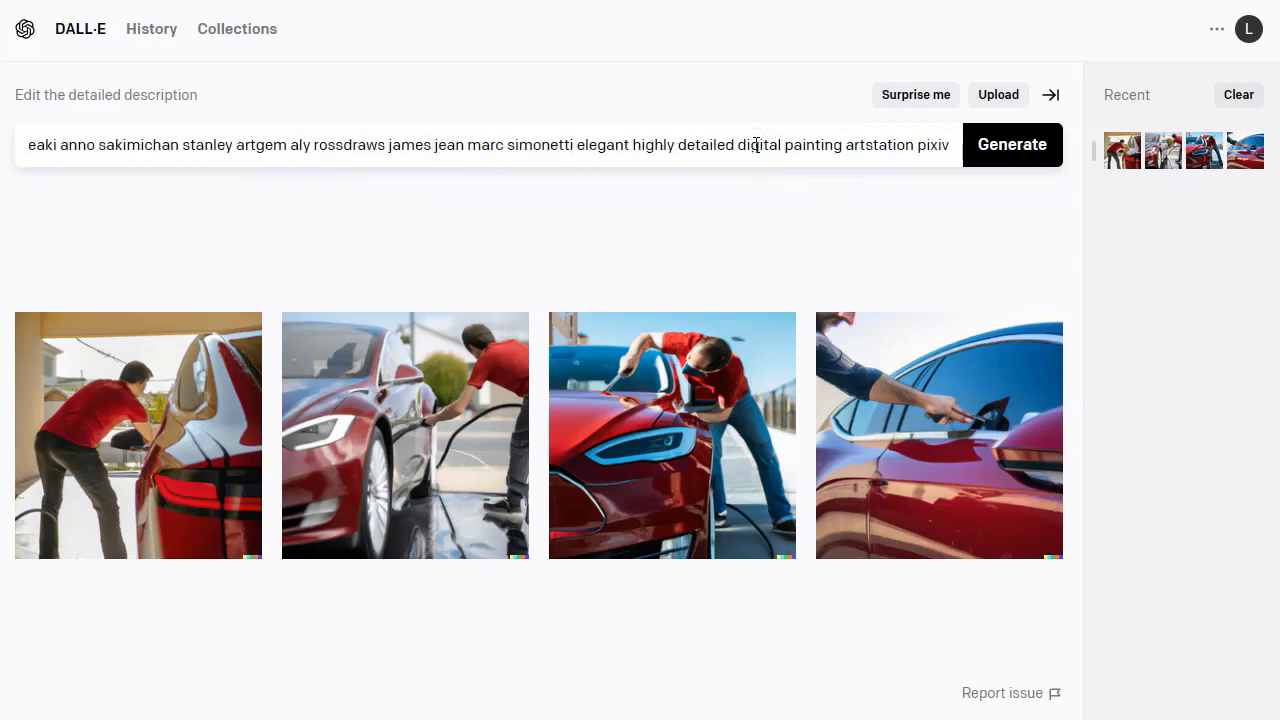
click(1012, 146)
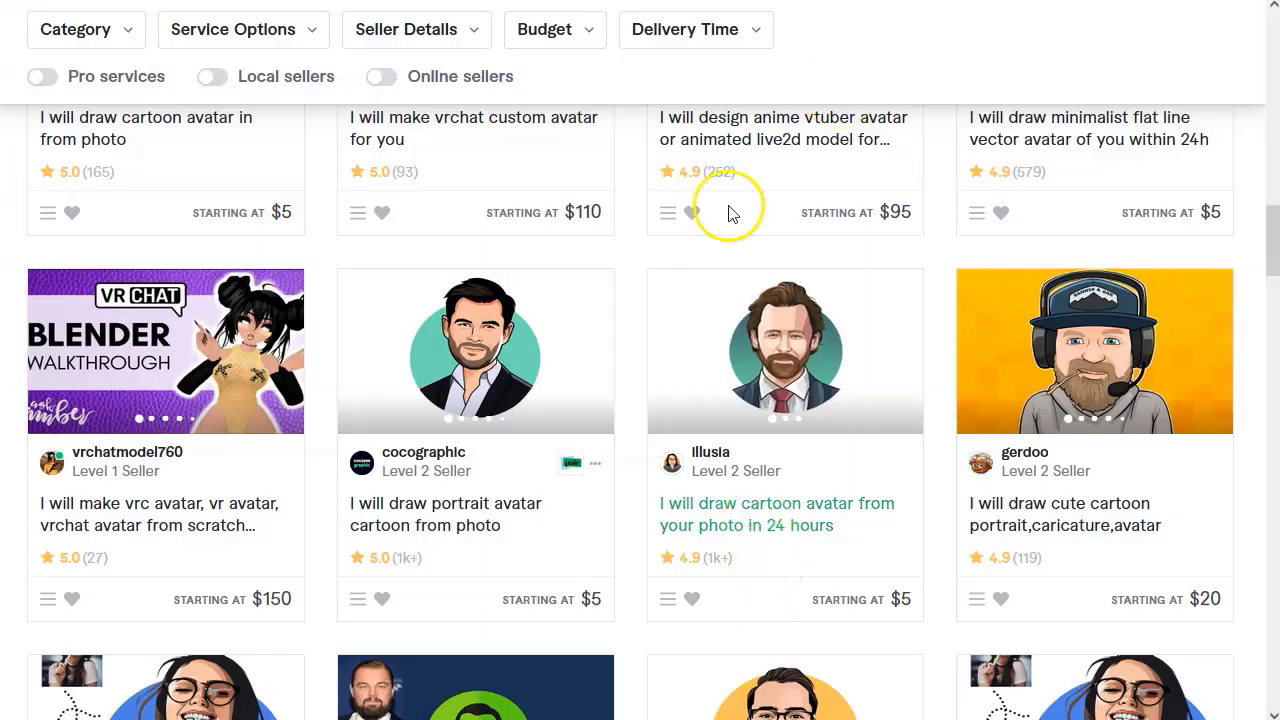
Step: Search Fiverr for "NFT" instead of avatar and look through the NFT art services on offer
scroll(568, 65, up, 10)
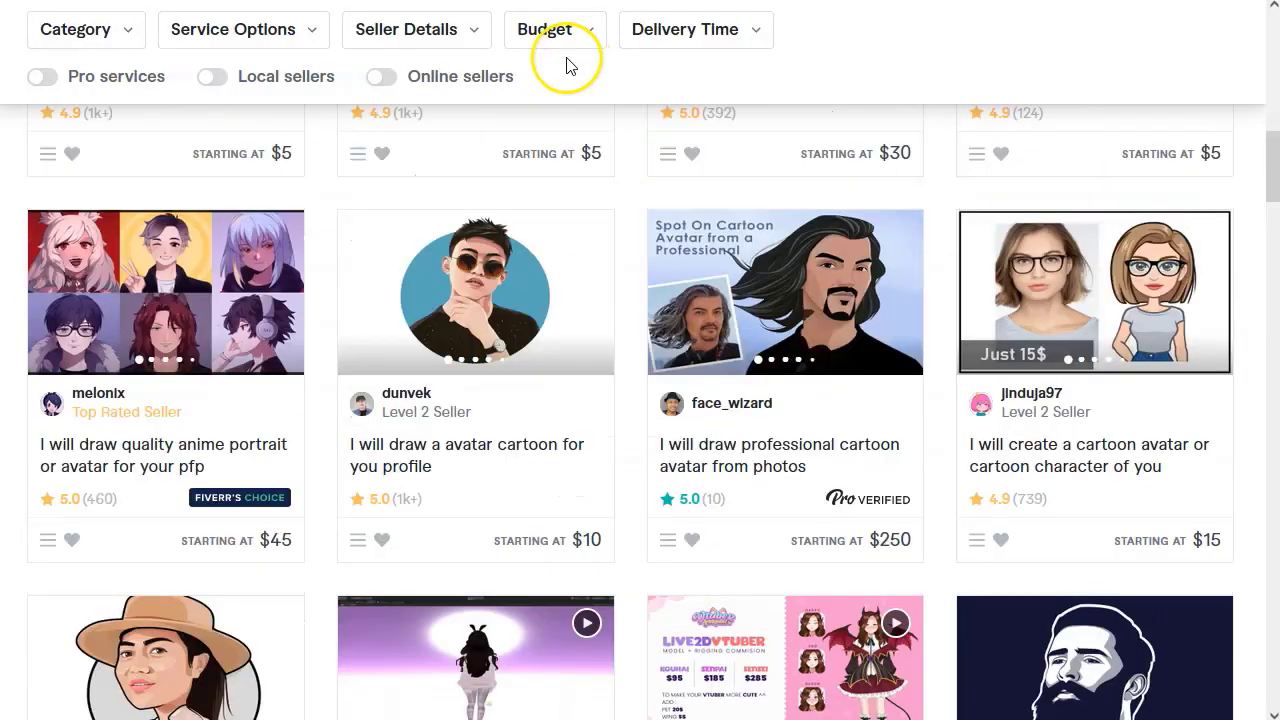
click(297, 34)
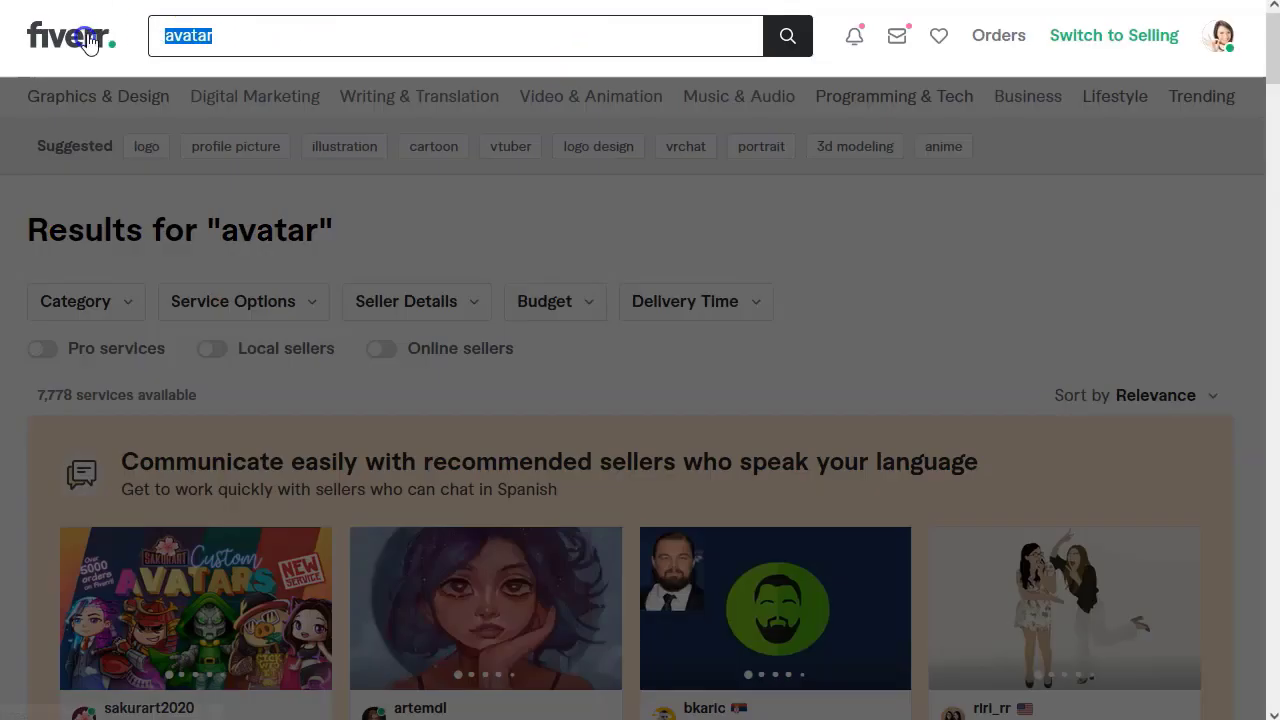
text(NFT)
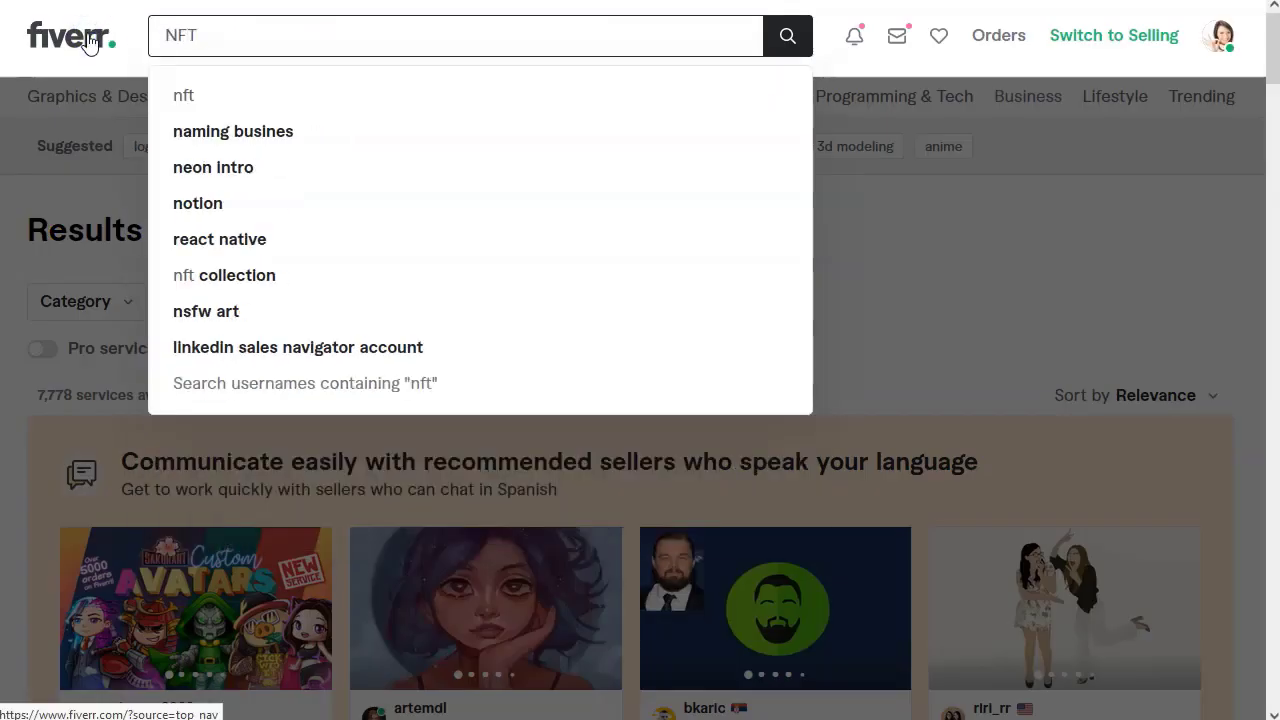
key(Return)
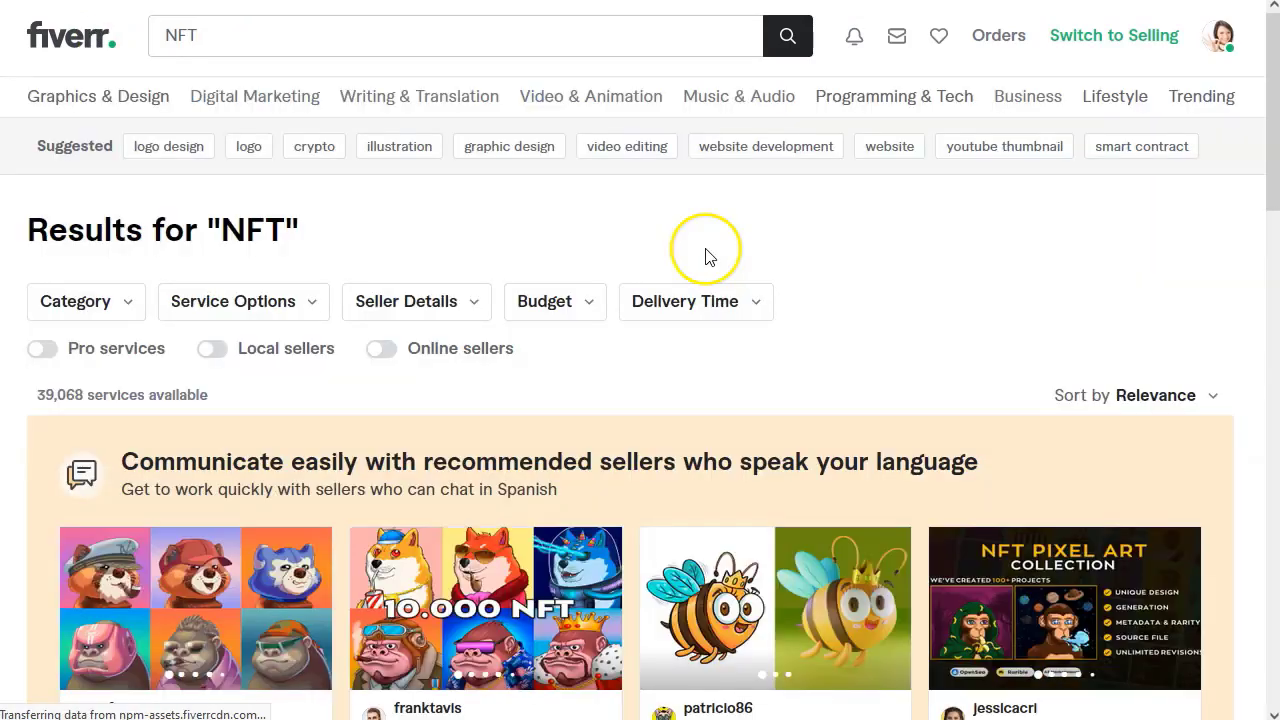
scroll(523, 371, down, 4)
scroll(563, 470, down, 3)
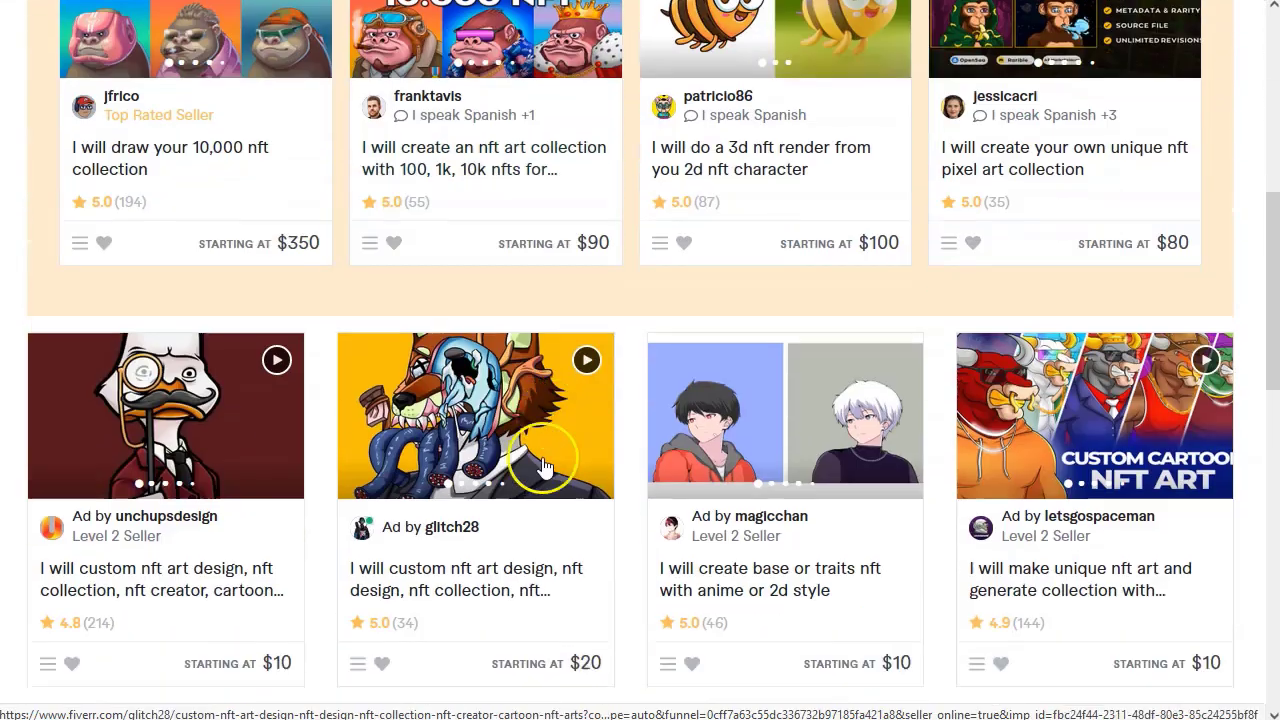
scroll(771, 429, down, 1)
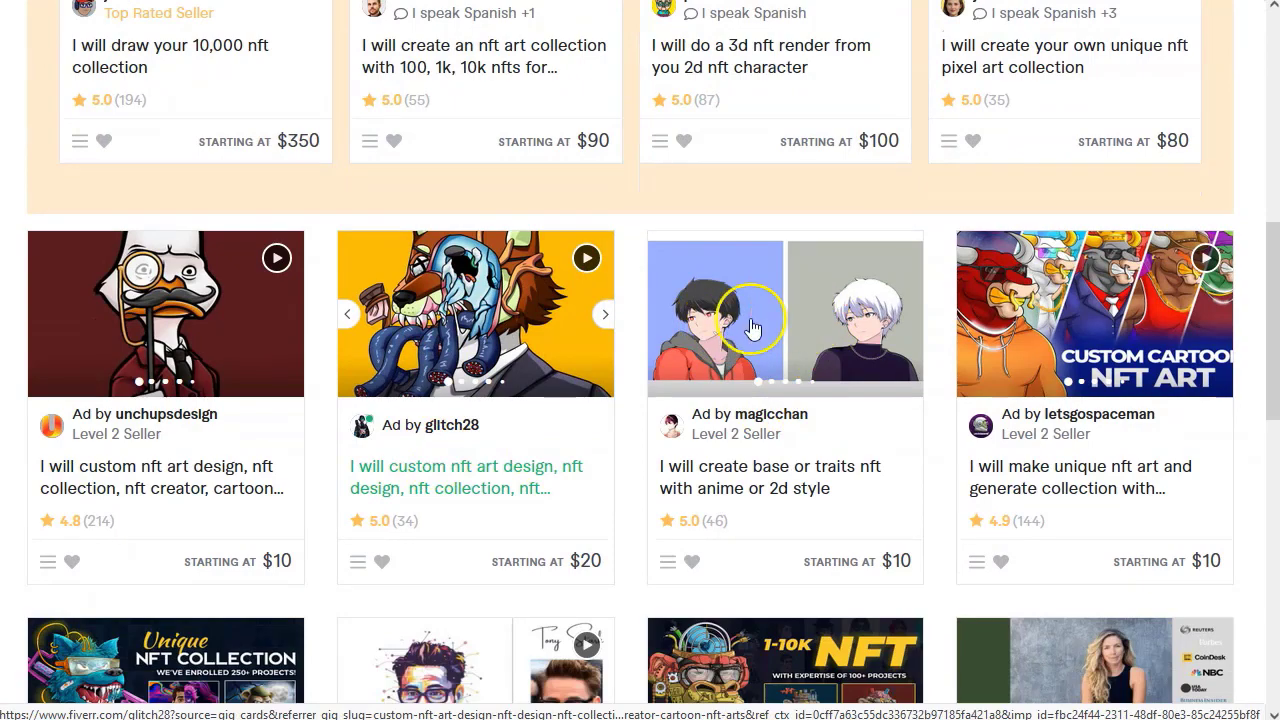
scroll(800, 325, down, 2)
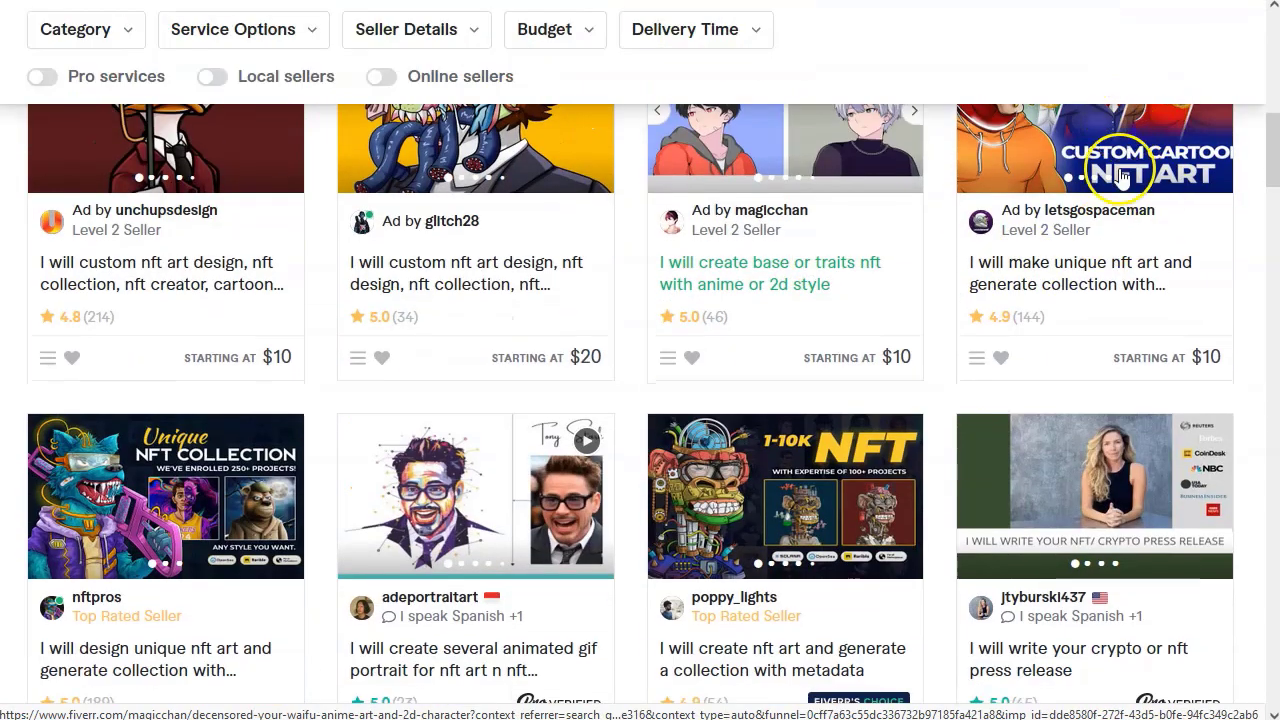
scroll(1120, 175, up, 1)
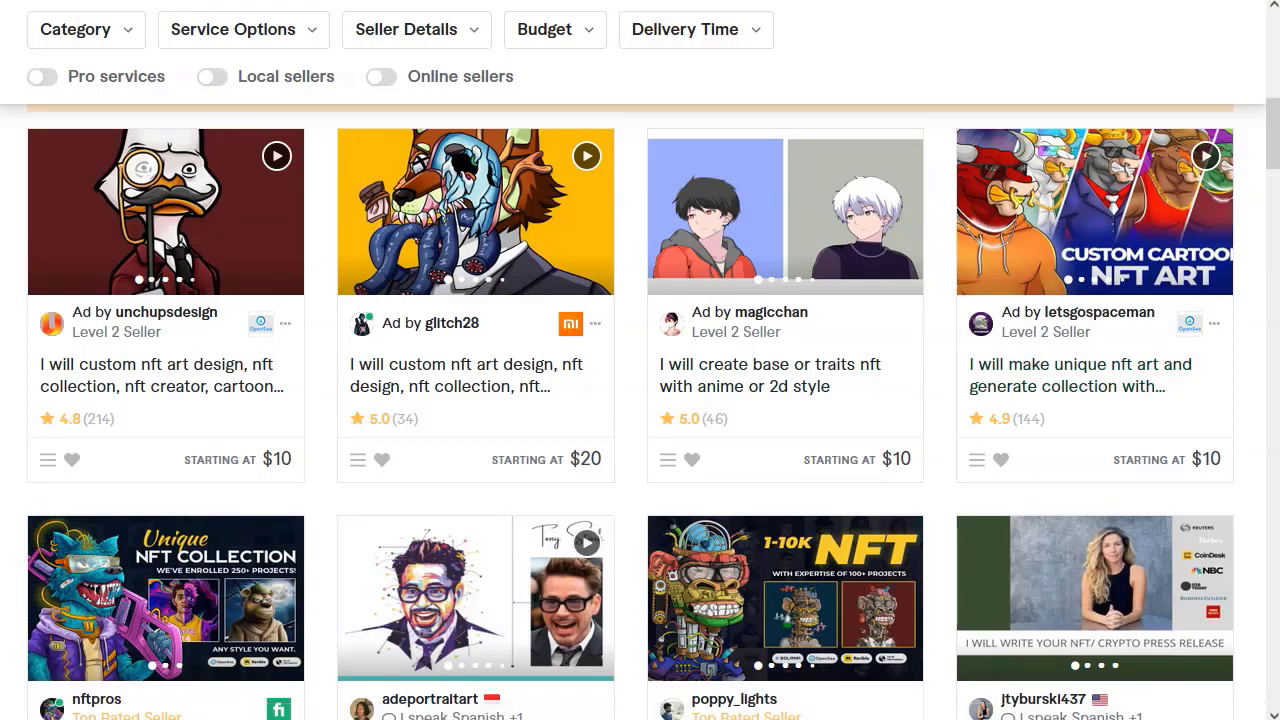
Step: Return to DALL·E, add "Bull" in front of "Portrait" in the description and generate new images
click(254, 152)
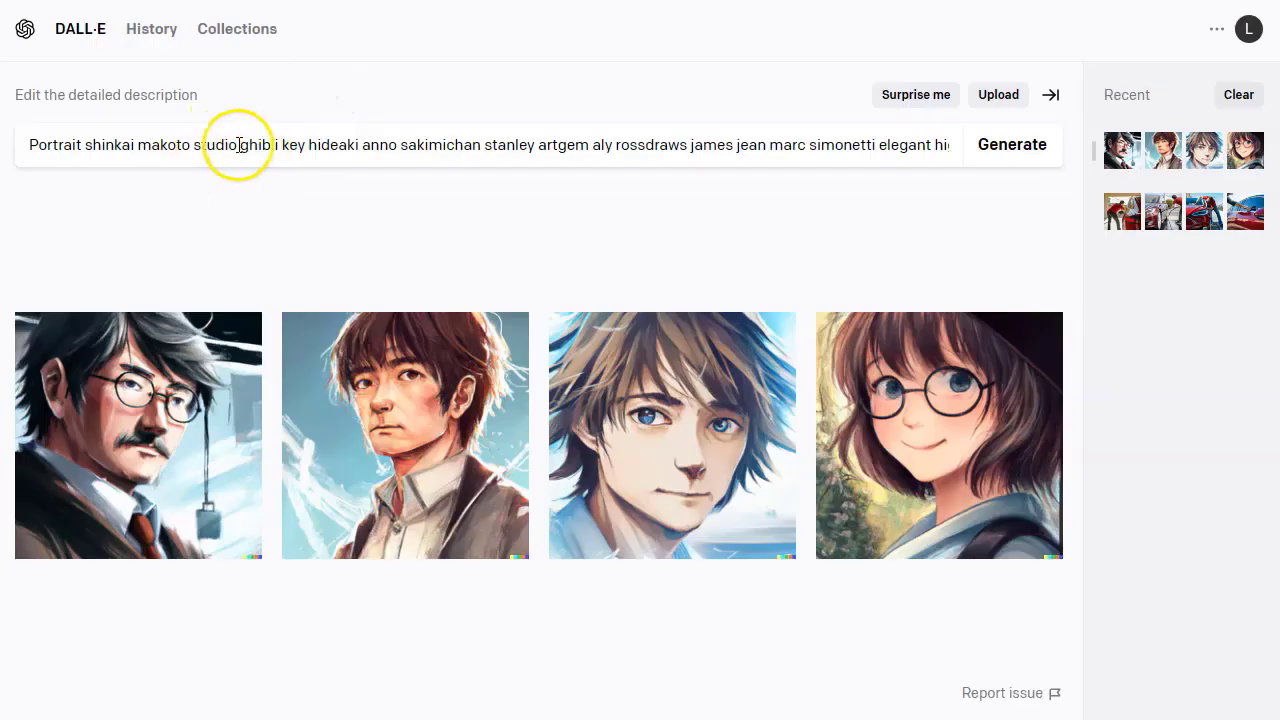
click(40, 150)
text(Bull)
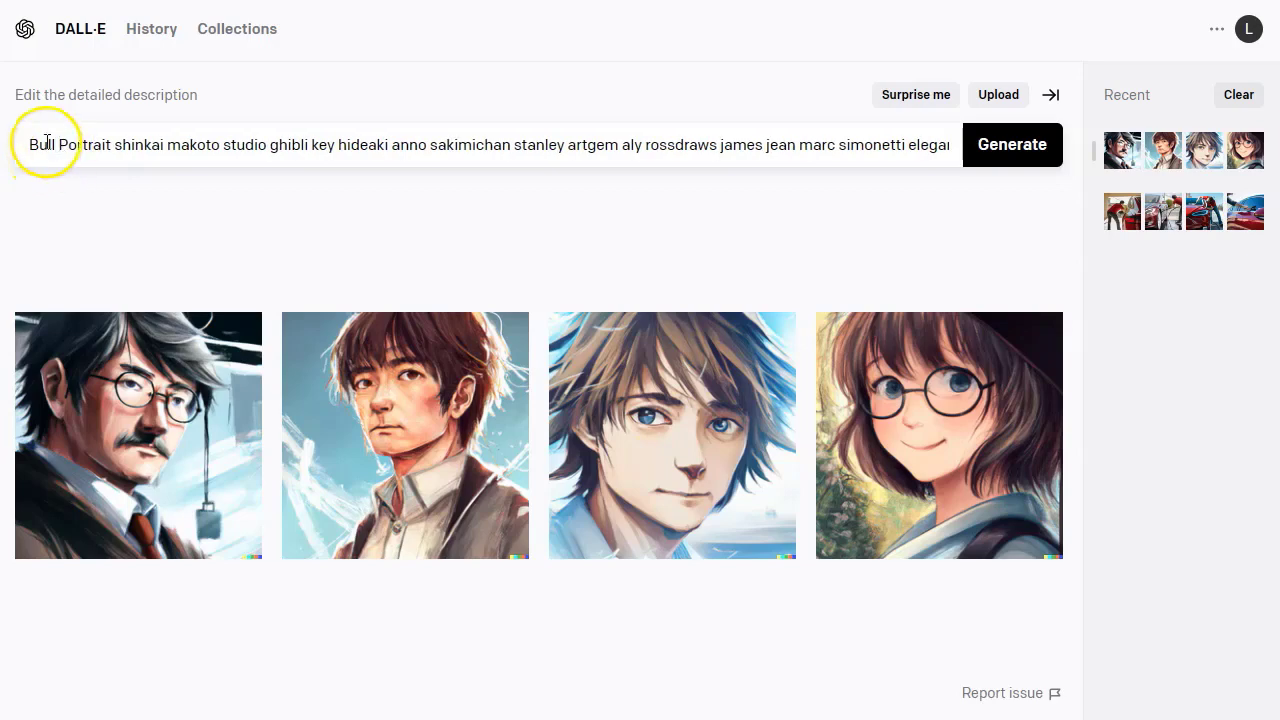
click(1022, 150)
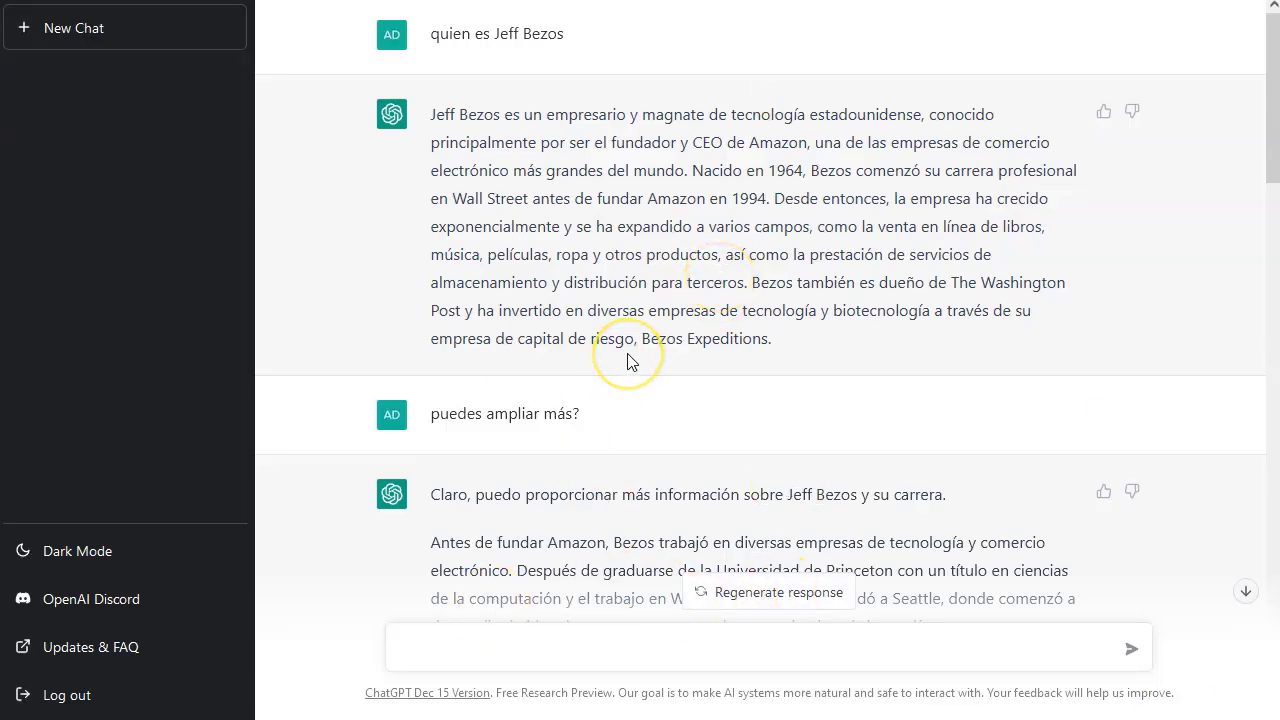
Step: Switch to ChatGPT and look back through the earlier answers in the conversation
scroll(628, 362, down, 15)
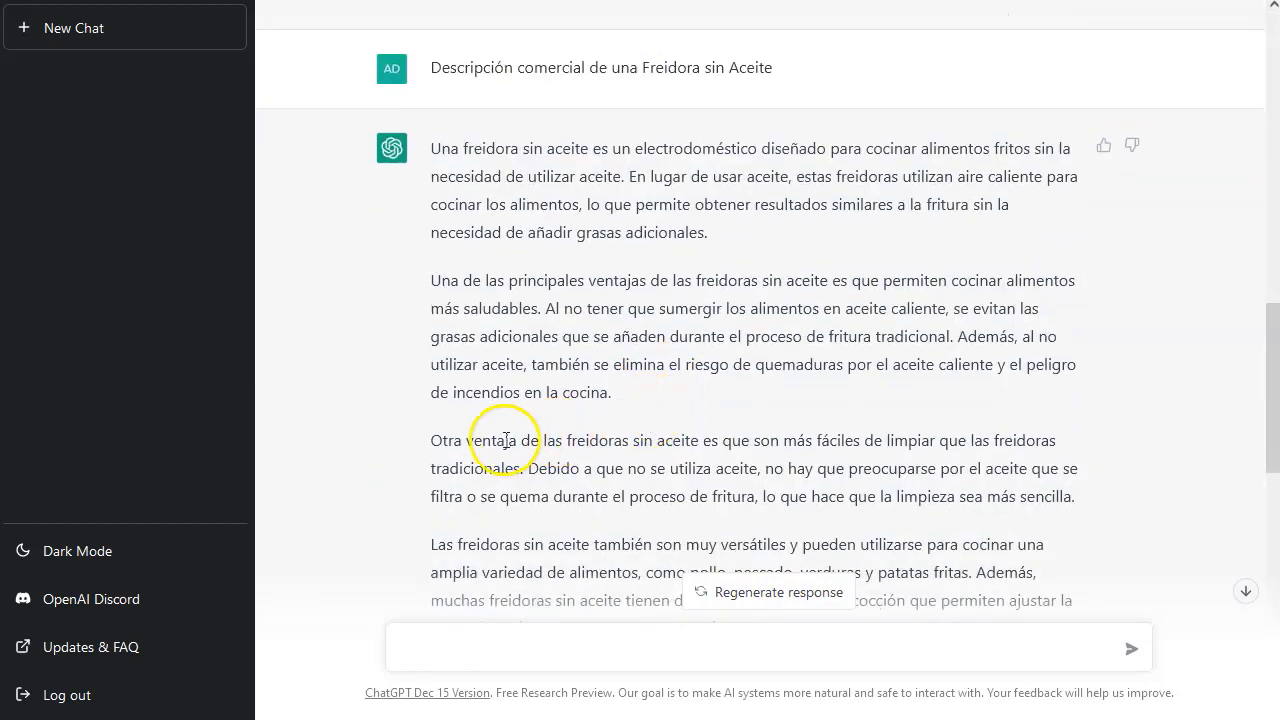